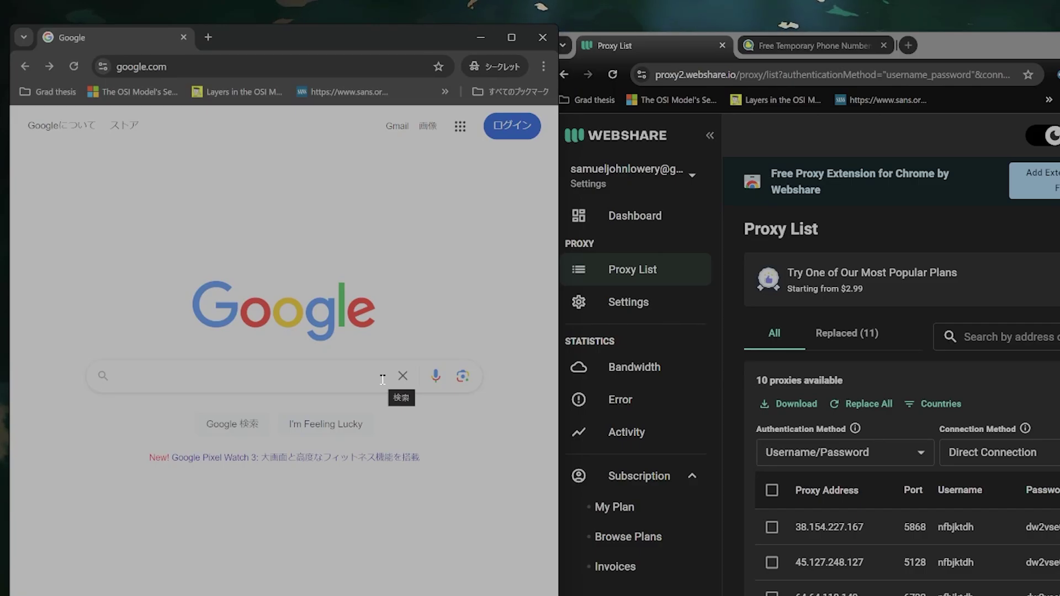
Search Google for 'dolphin anty' and take the 'Get 10 free profiles forever' offer.
drag(367, 39, 375, 41)
click(334, 383)
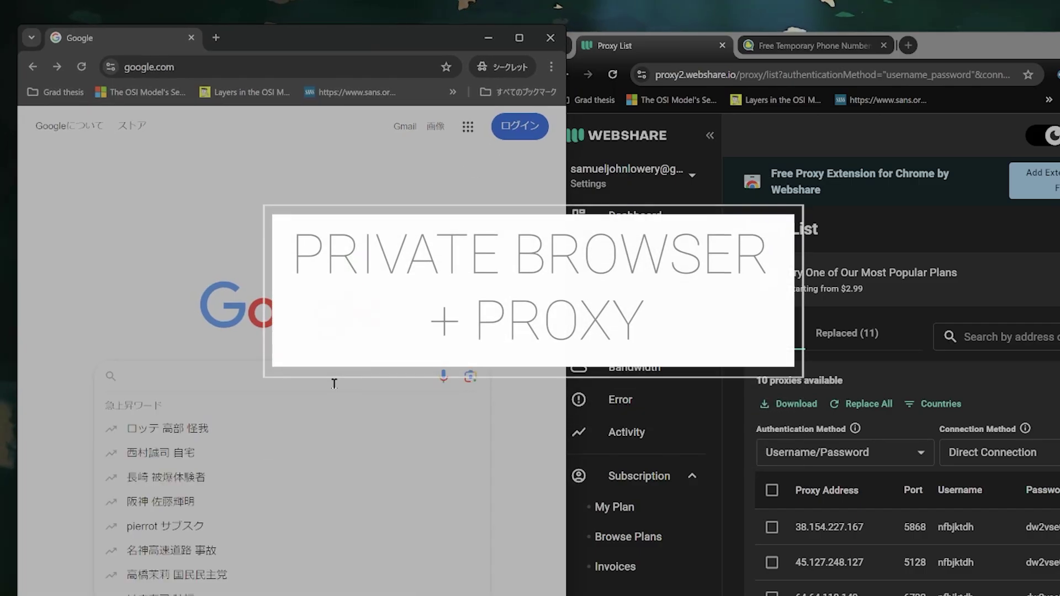
key(Escape)
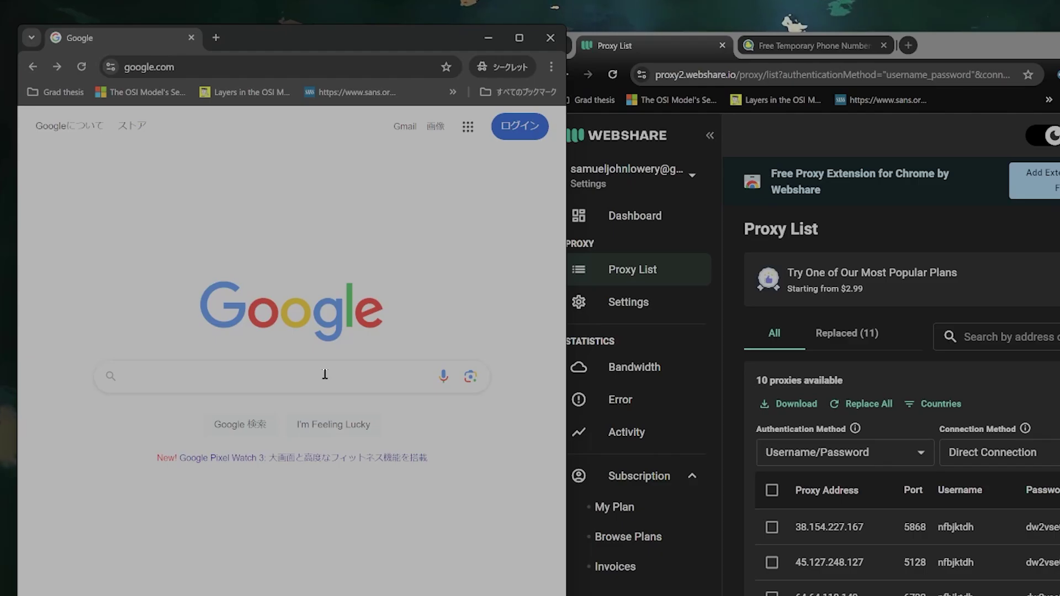
click(324, 379)
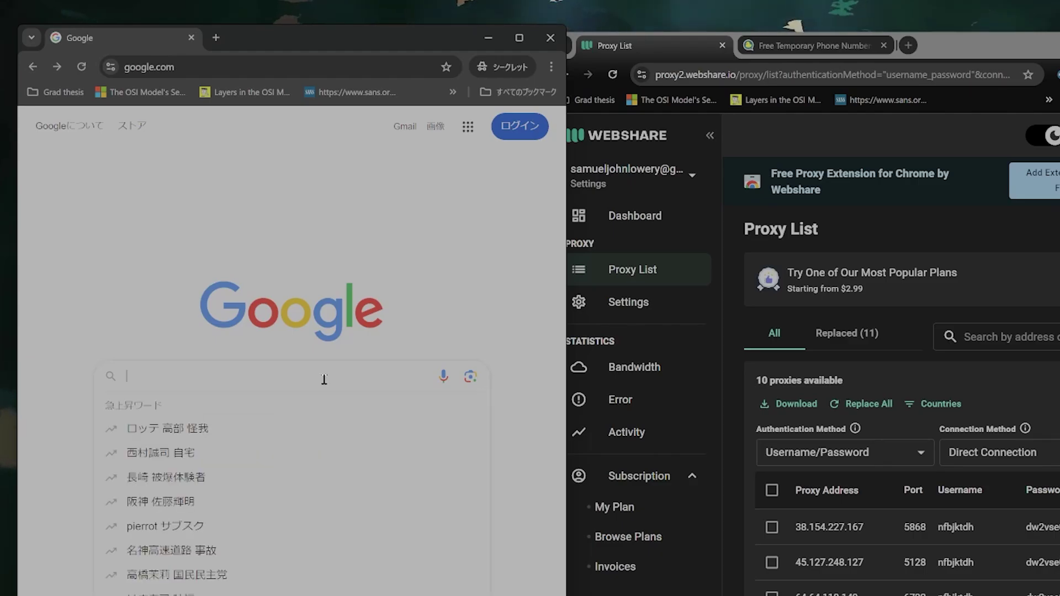
text(dolphin anty)
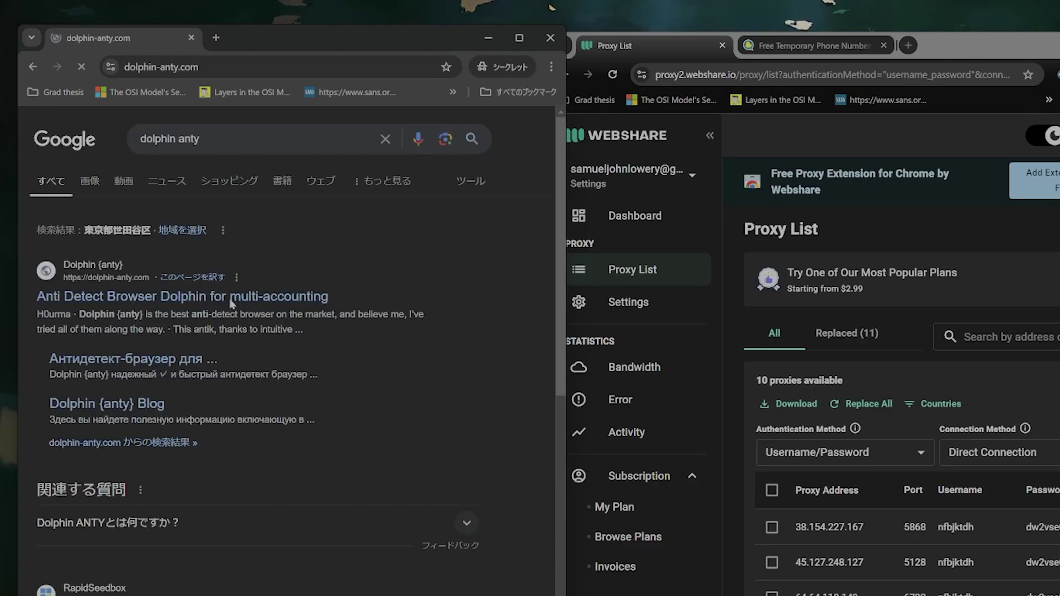
scroll(344, 316, down, 1)
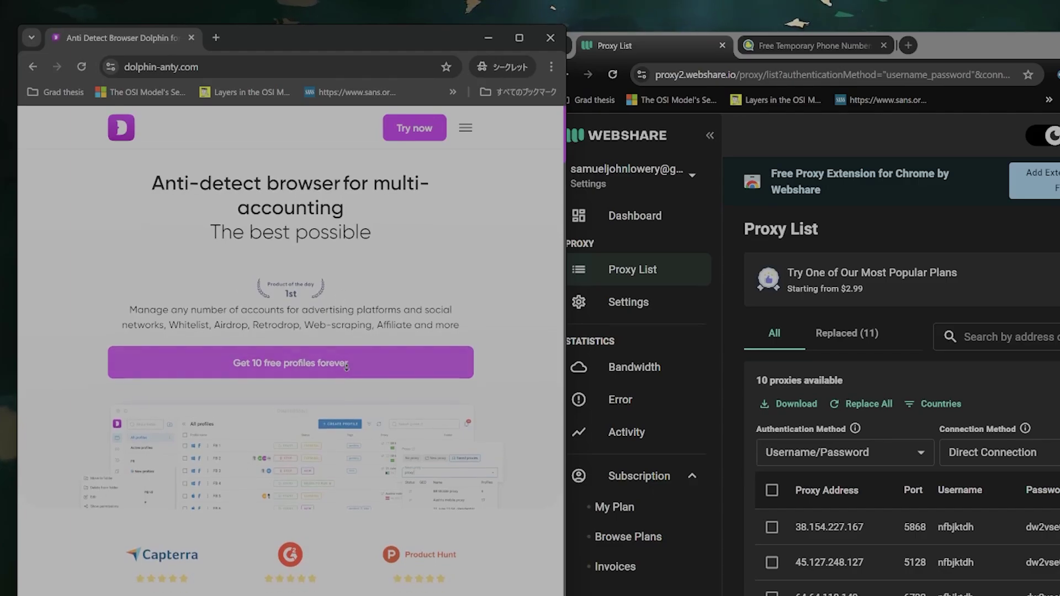
click(312, 355)
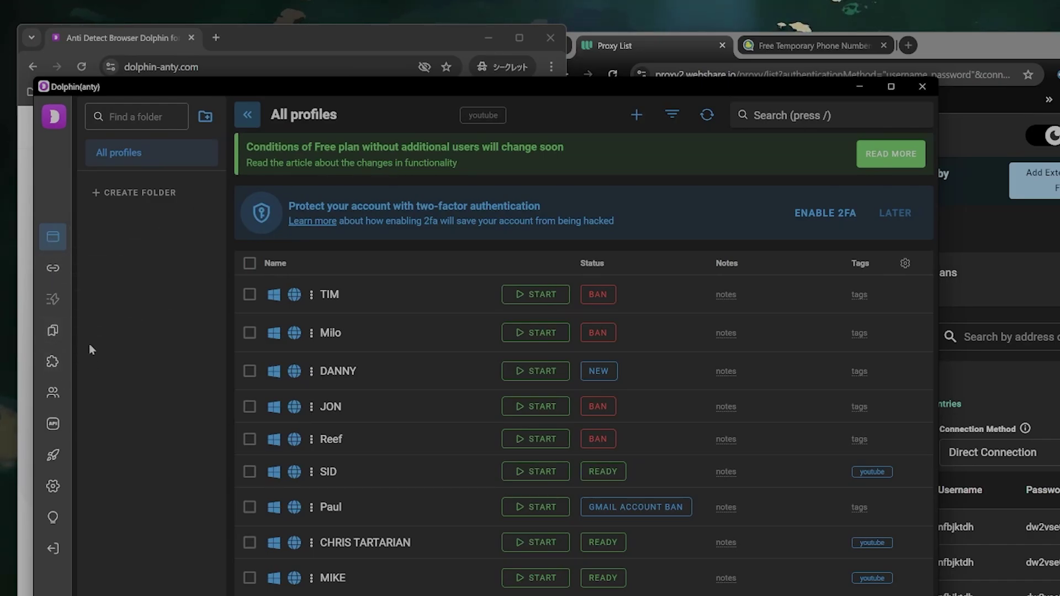
Go from the proxies view back to Browser profiles and start a new profile.
click(63, 271)
click(53, 238)
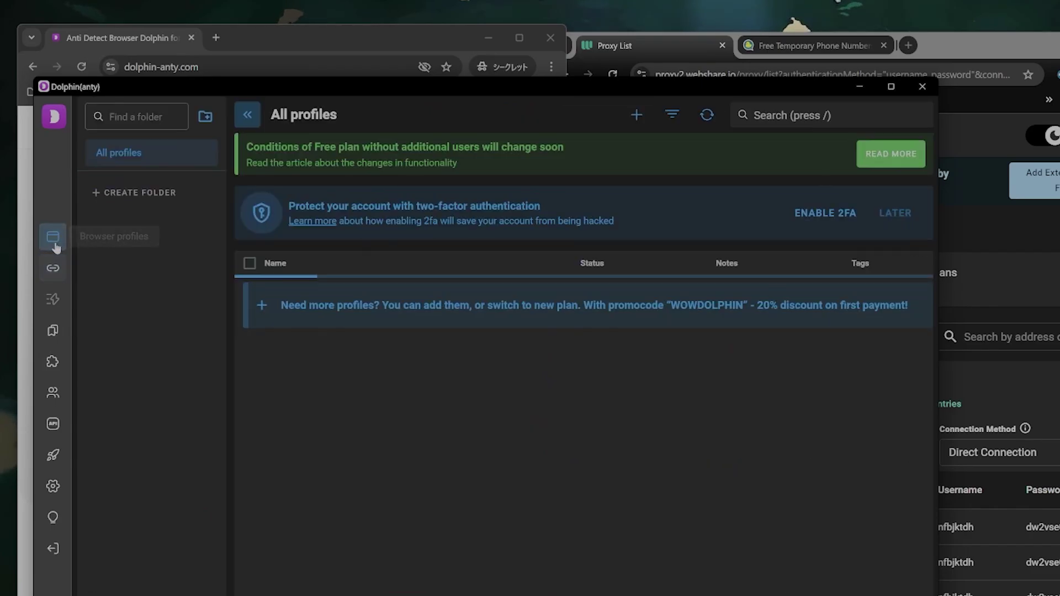
click(636, 117)
Rename the profile to HELLO, tag it youtube, and set its status to NEW.
drag(265, 289, 101, 287)
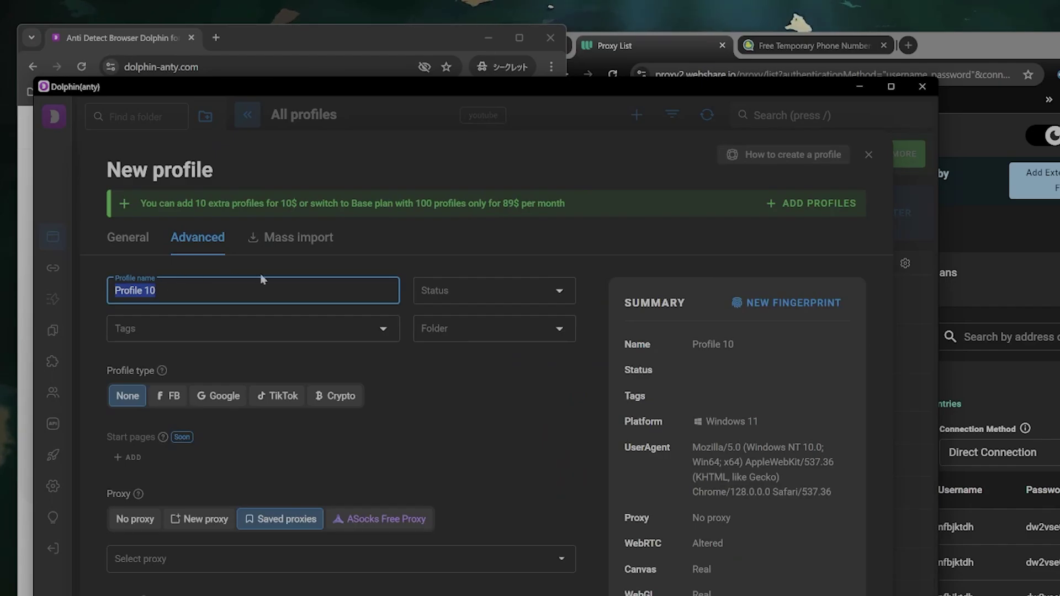
text(HELLO)
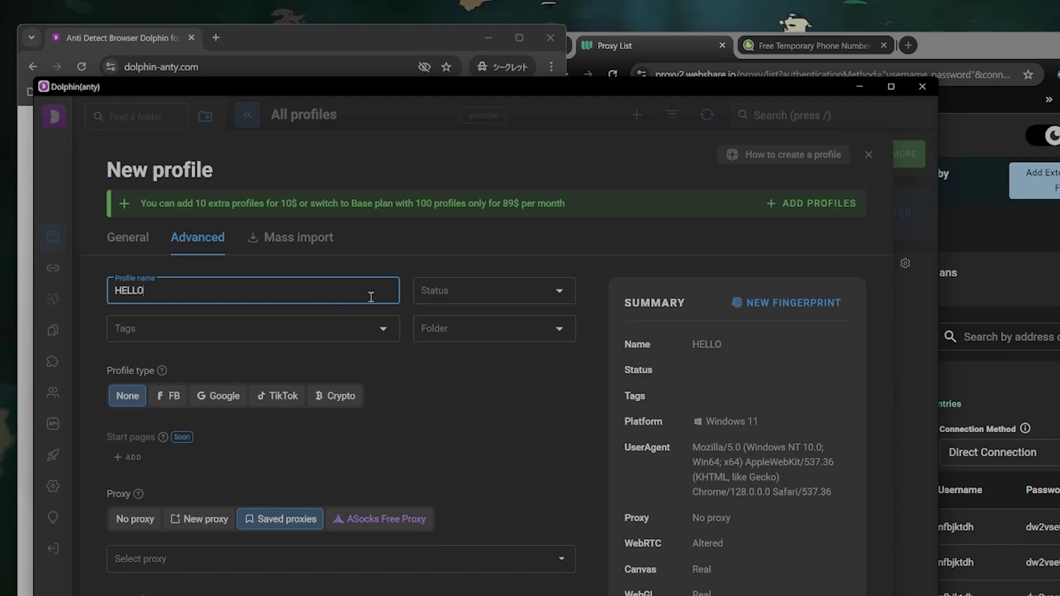
click(331, 330)
click(340, 357)
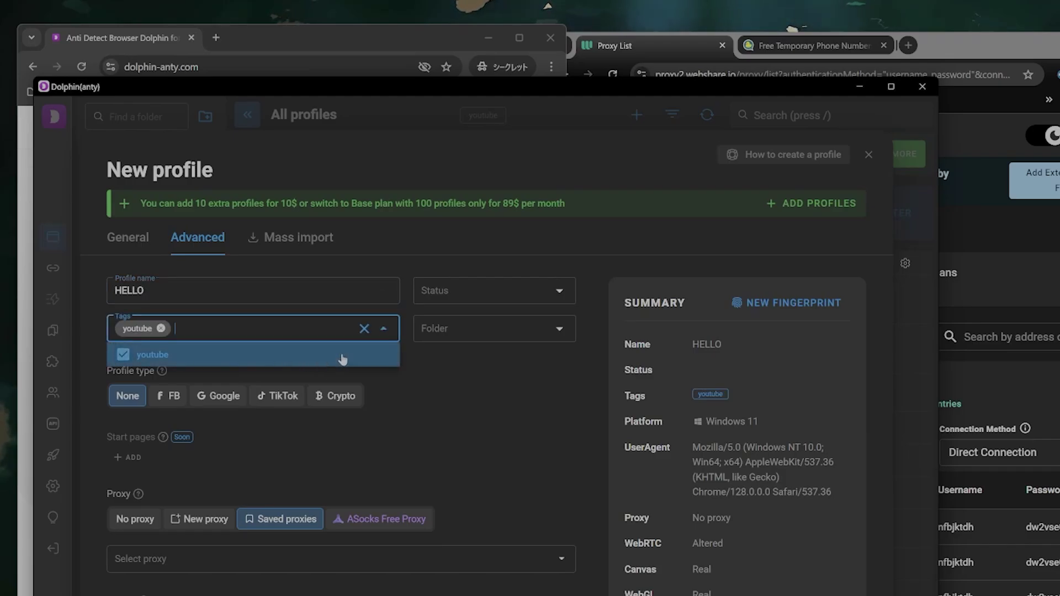
click(478, 398)
click(491, 299)
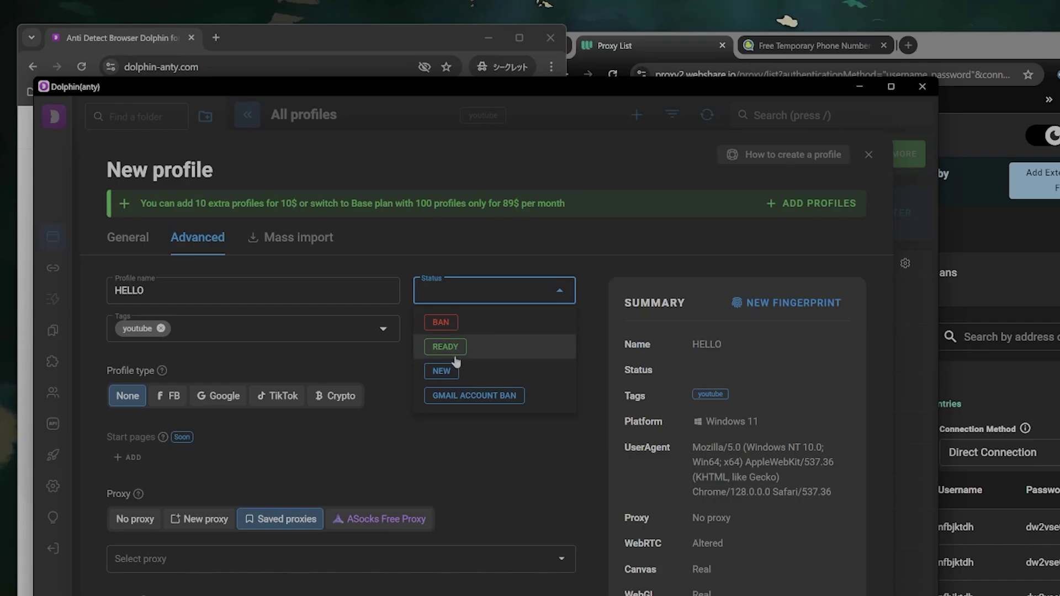
key(Escape)
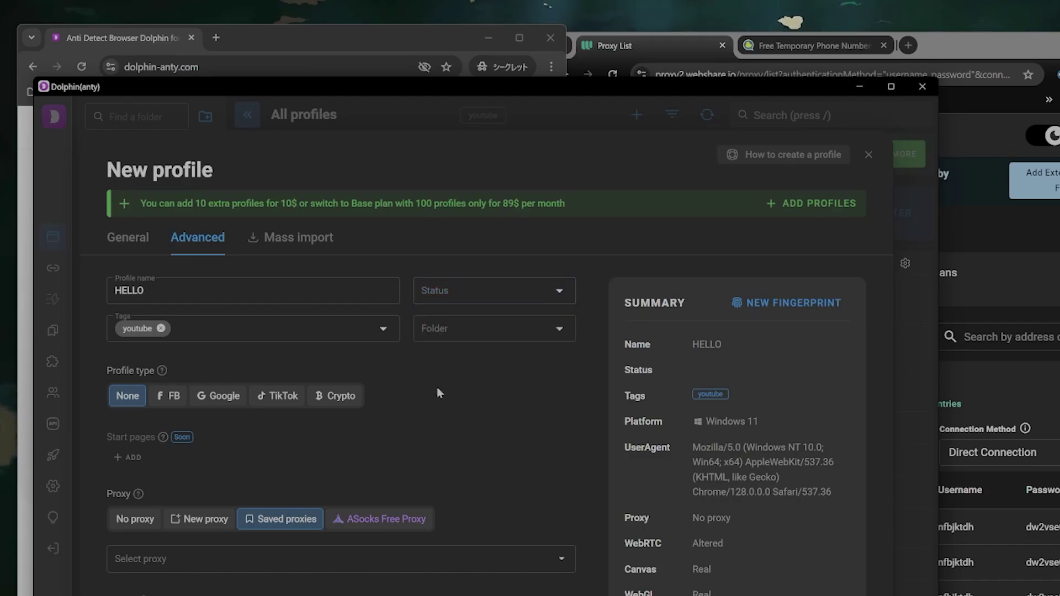
click(470, 293)
click(459, 376)
Switch the profile's proxy to New proxy, then return Chrome to the 'dolphin anty' results.
scroll(426, 421, down, 3)
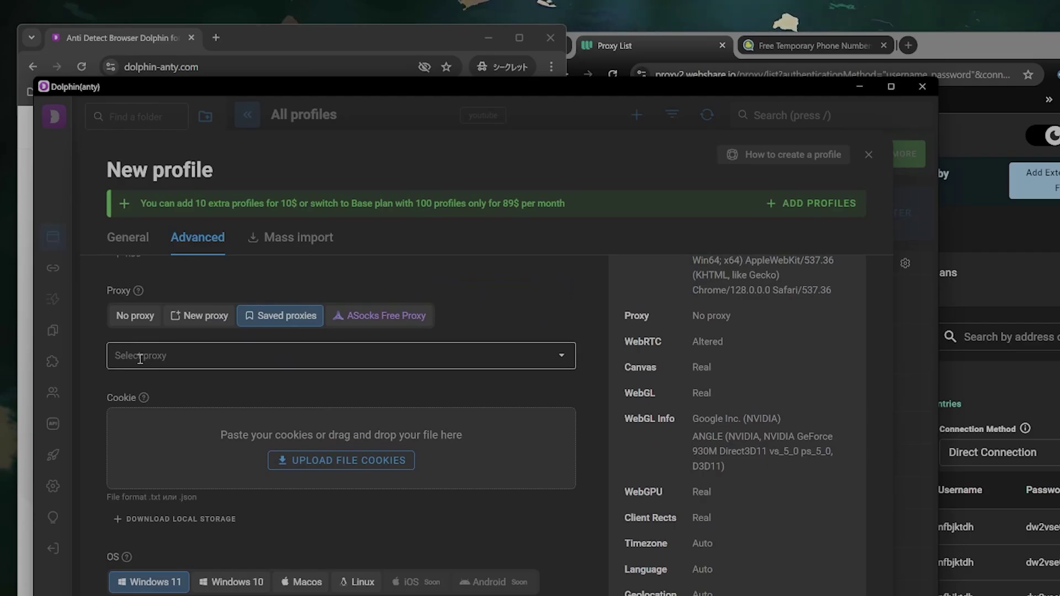
scroll(142, 360, down, 3)
scroll(224, 391, up, 3)
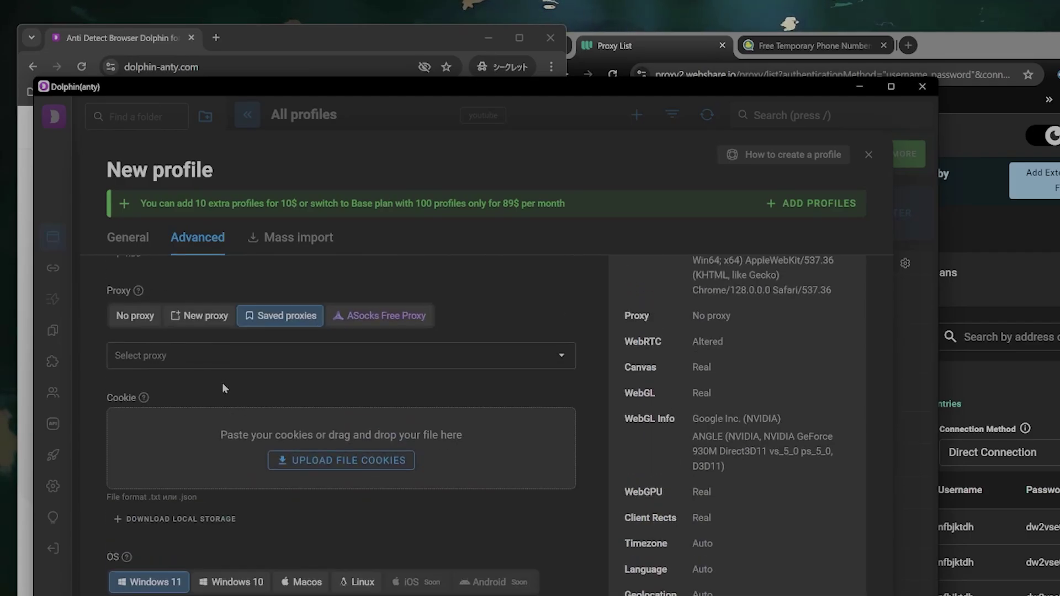
click(200, 324)
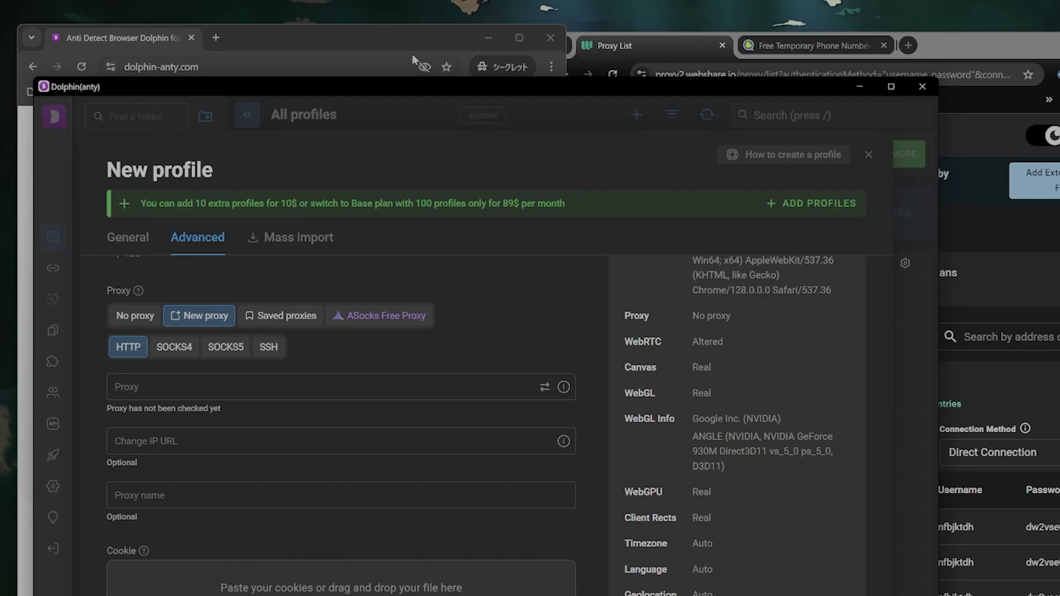
click(342, 37)
click(32, 67)
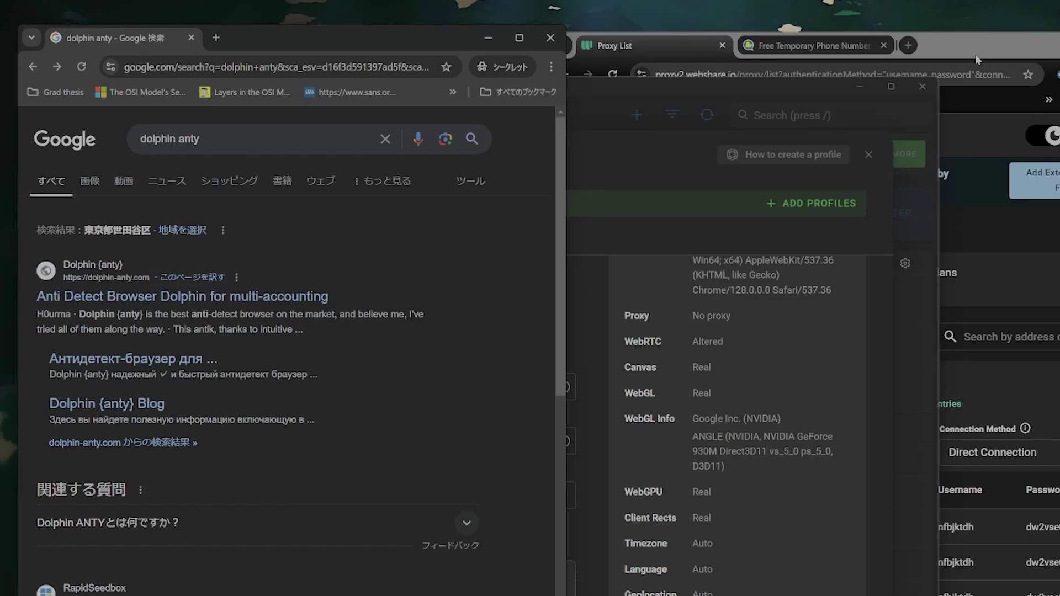
Minimize Dolphin Anty, replace the Google query with 'webshare', and open webshare.io.
click(860, 87)
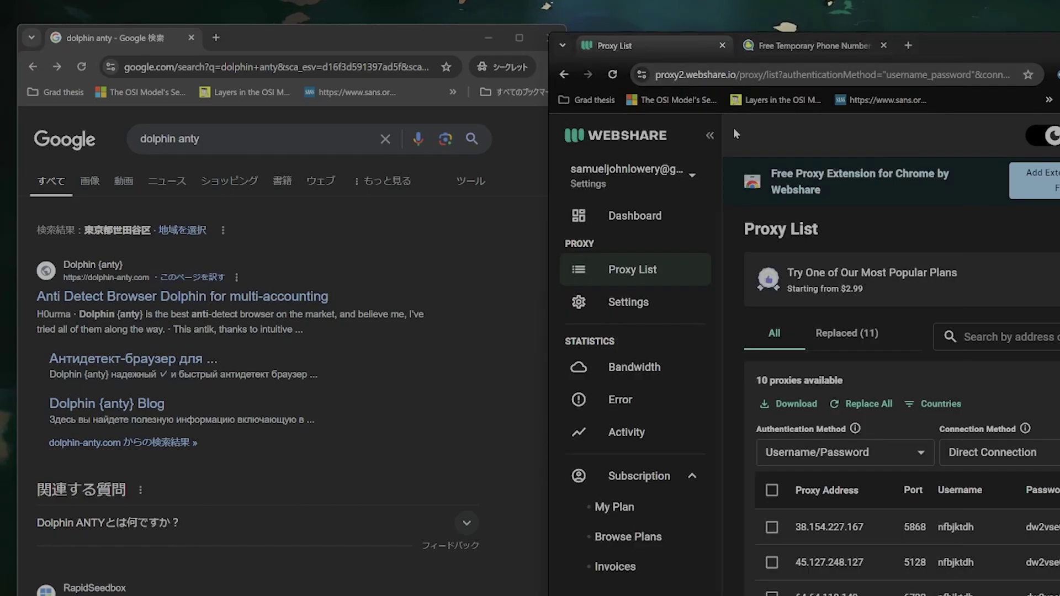
click(222, 140)
key(ctrl+a)
text(w)
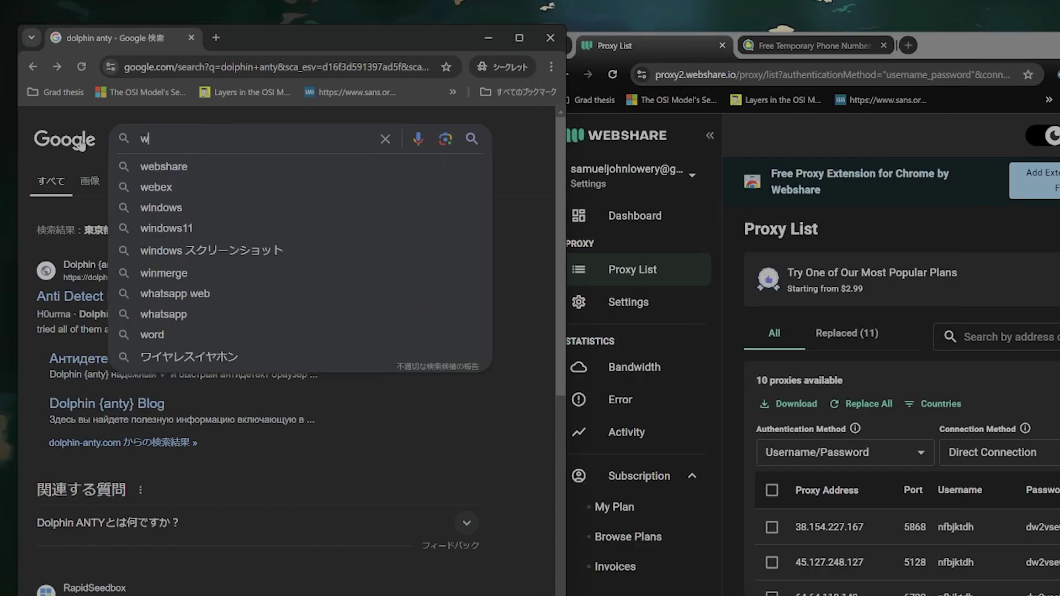
text(ebshare)
key(Return)
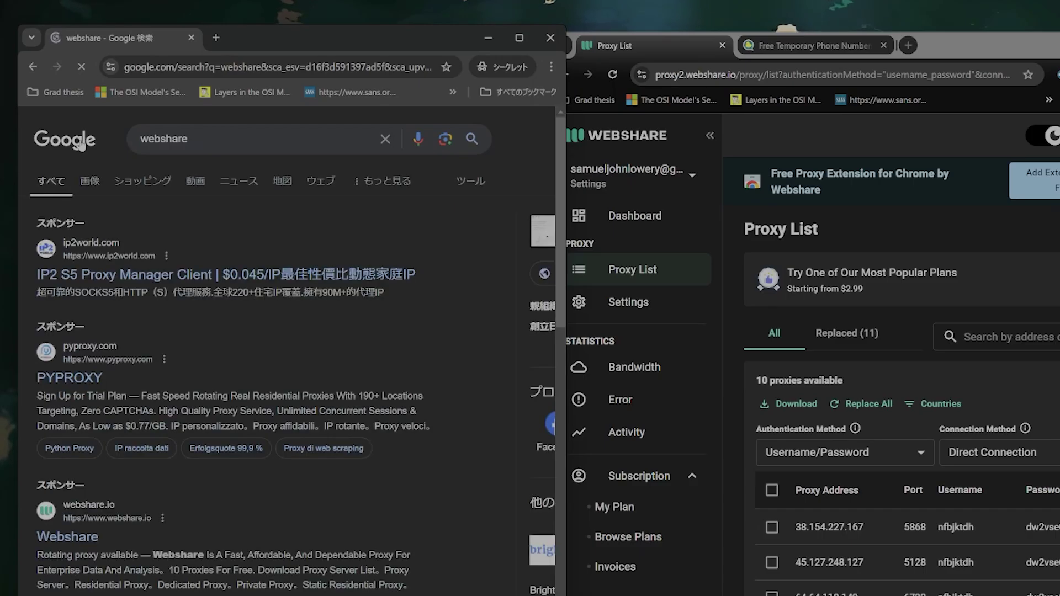
scroll(241, 283, down, 3)
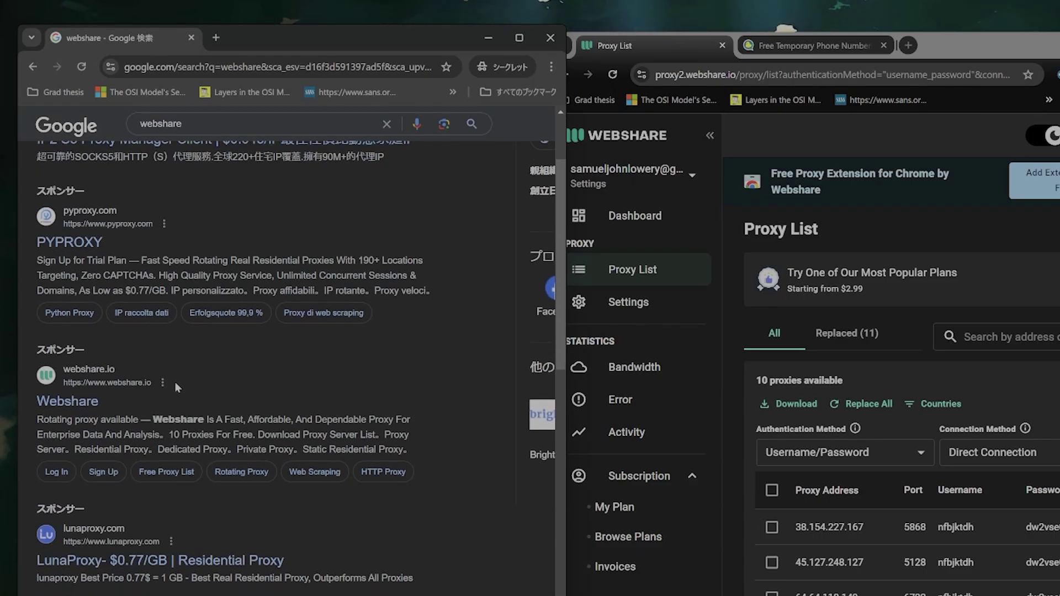
scroll(244, 497, down, 3)
click(245, 508)
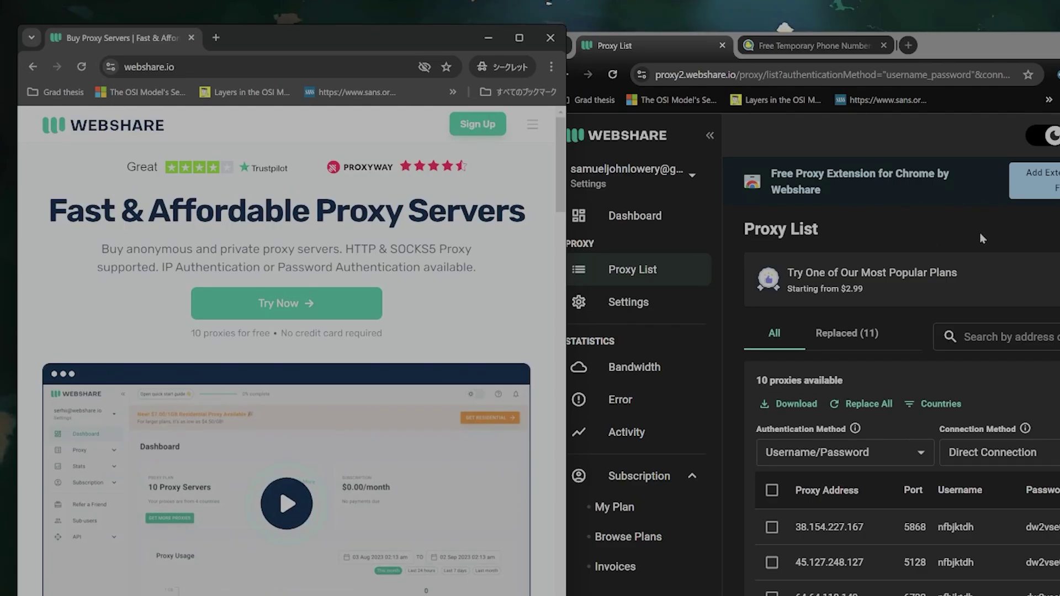
Widen and reposition the Proxy List window, then copy proxy address 38.154.227.167.
drag(971, 60, 668, 56)
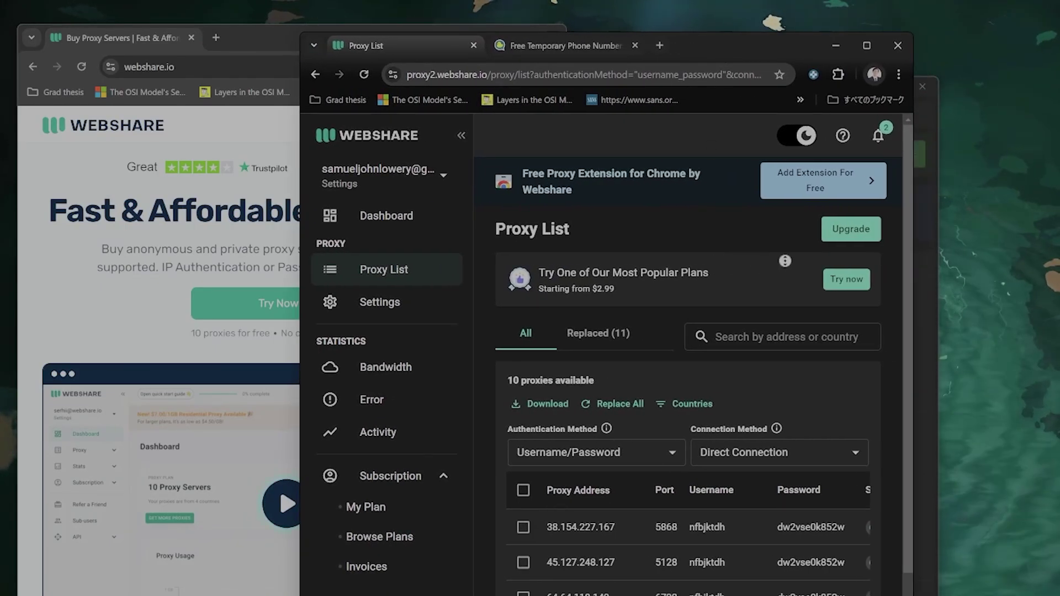
click(409, 303)
click(403, 275)
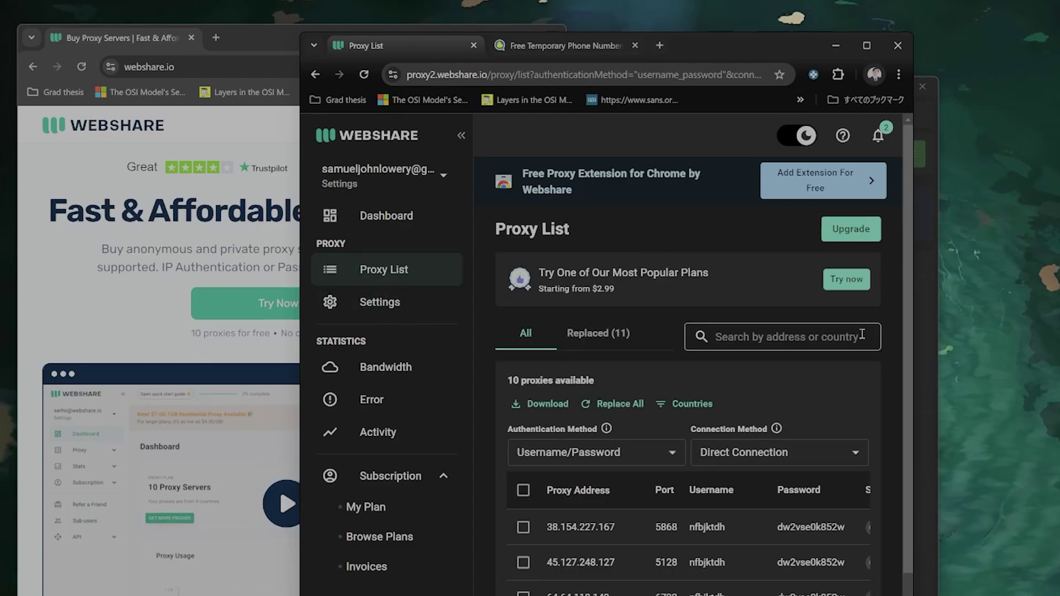
drag(913, 212, 1059, 212)
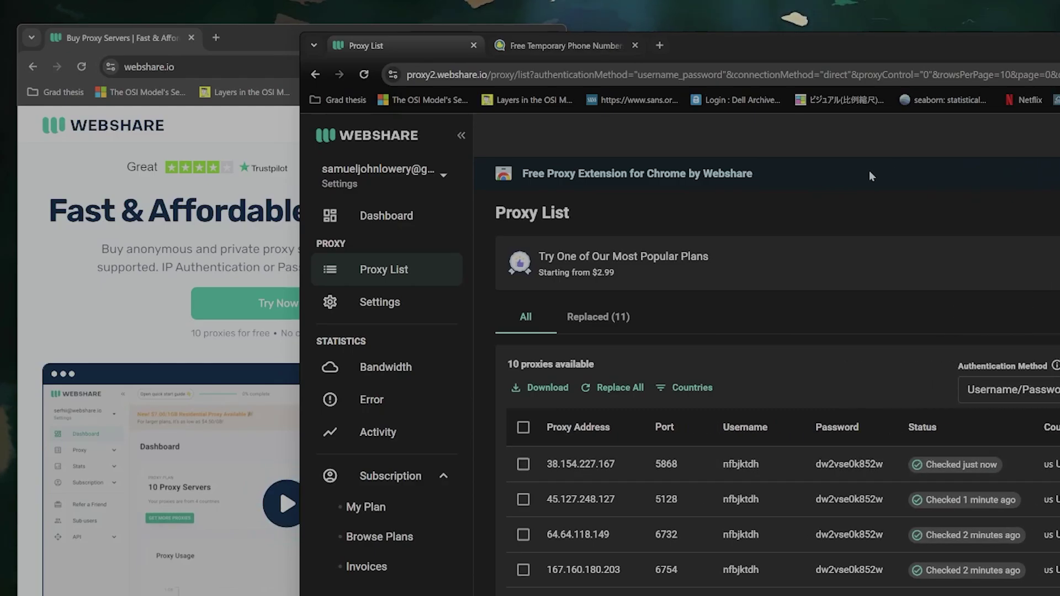
drag(779, 45, 928, 44)
click(696, 467)
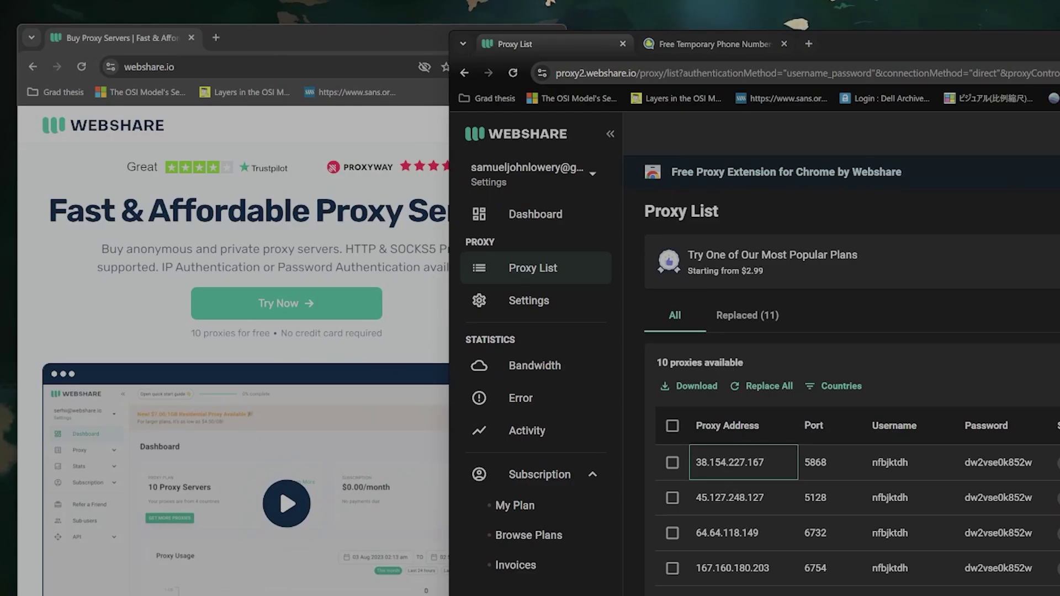
Paste the proxy address and port 5868 into the profile's proxy field, colon-separated.
key(alt+Tab)
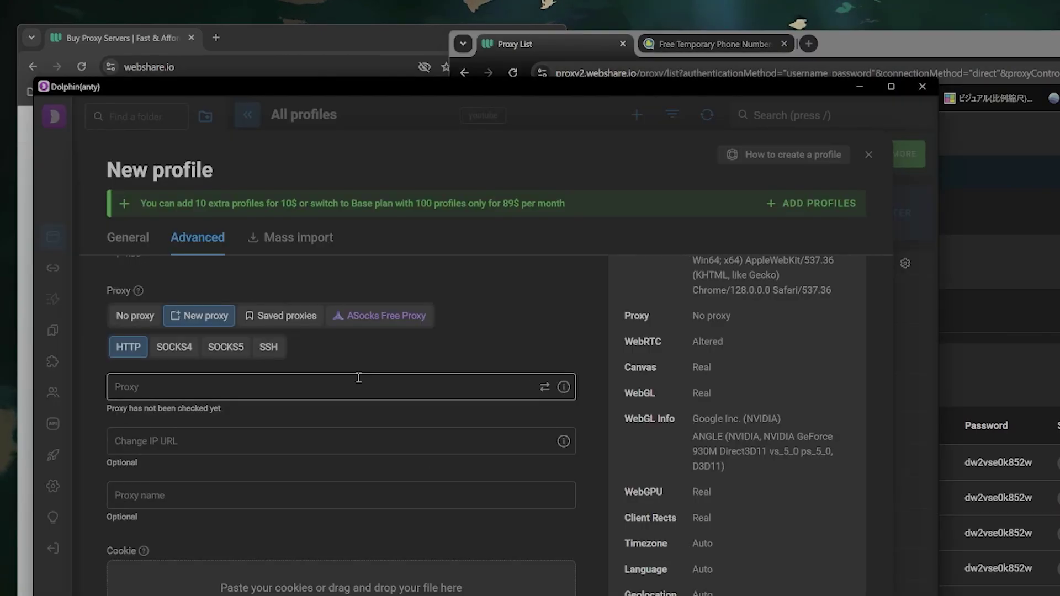
click(358, 381)
text(38.154.227.167)
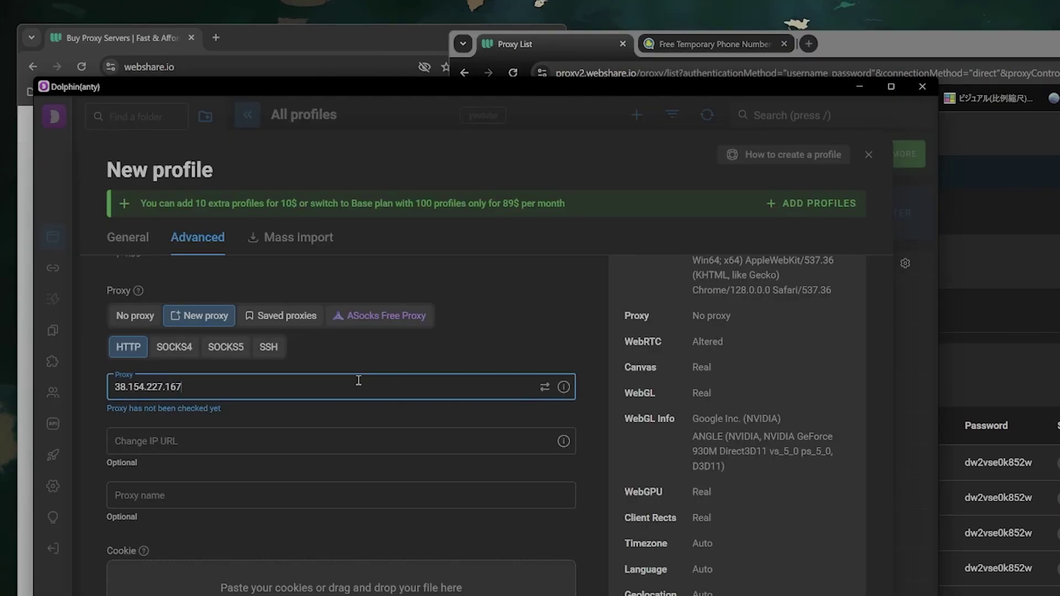
click(1052, 79)
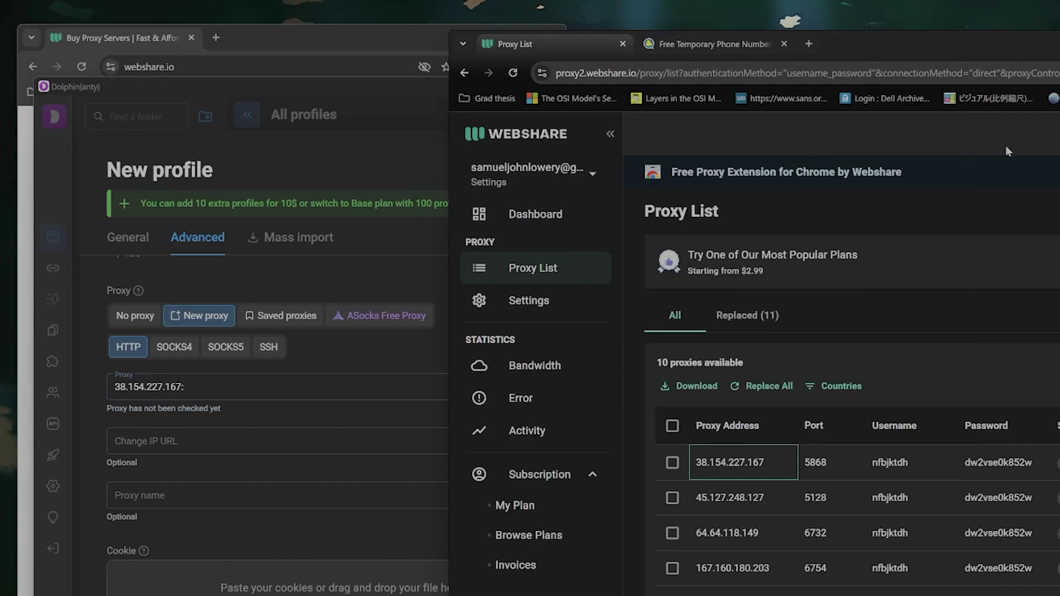
click(815, 462)
click(305, 387)
text(5868)
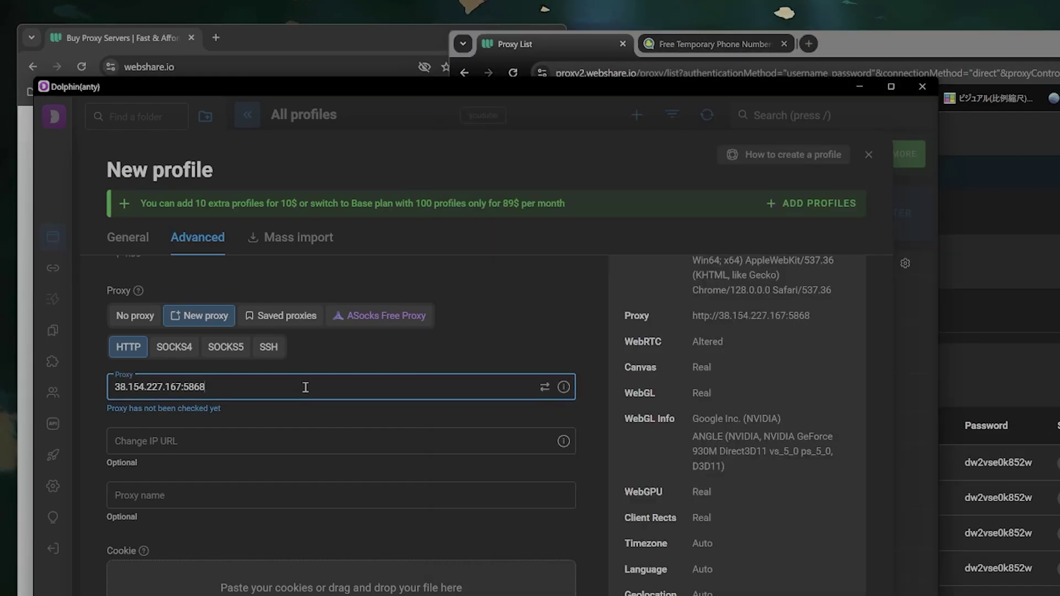
text(:)
Append the Webshare proxy's username and password to the proxy string, separated by colons.
click(1052, 79)
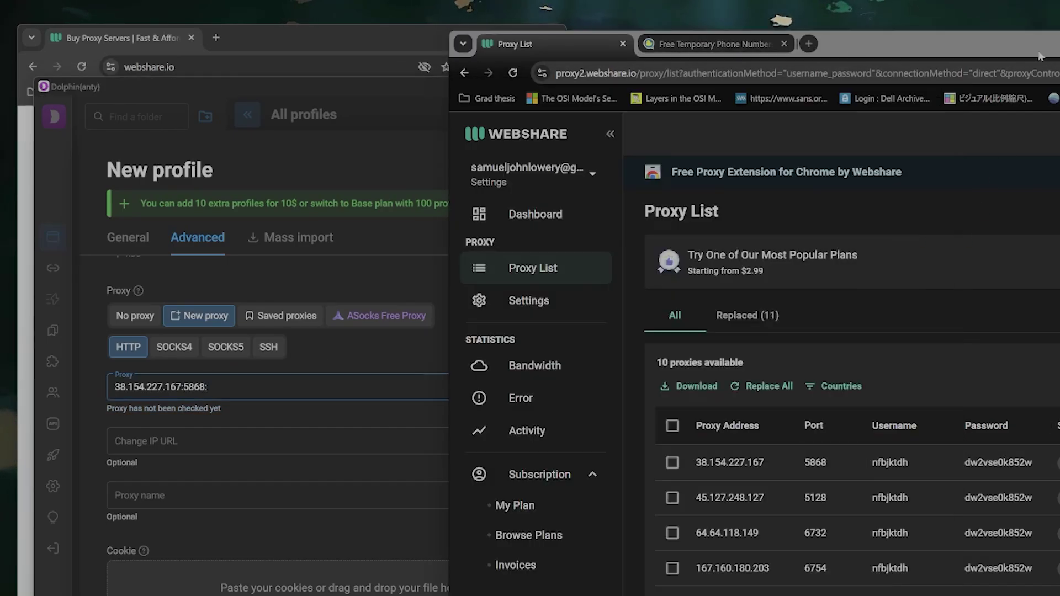
click(890, 462)
click(356, 392)
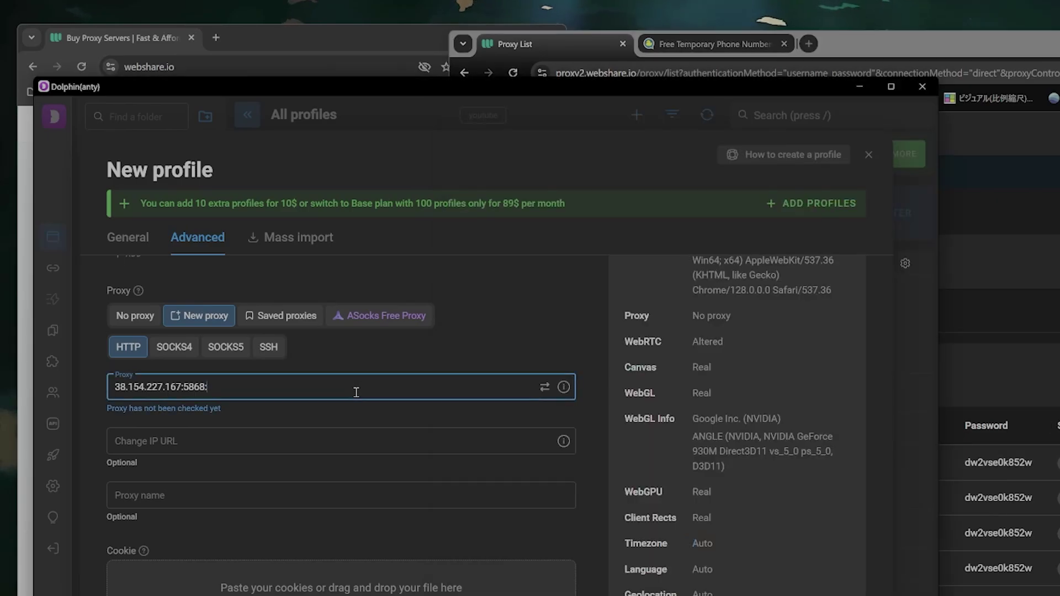
text(nfbjktdh)
text(:)
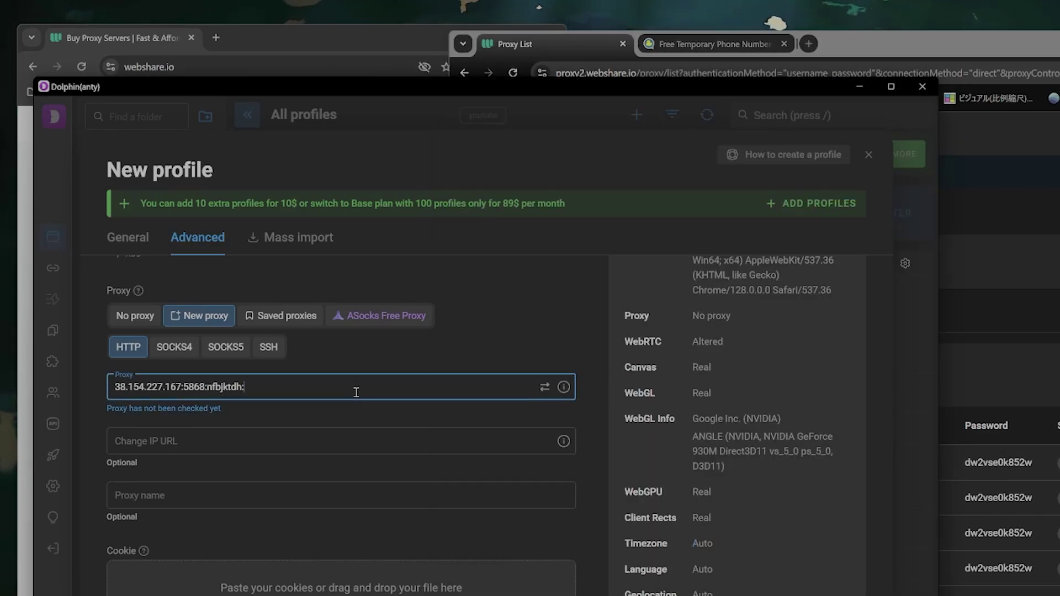
click(980, 494)
click(353, 391)
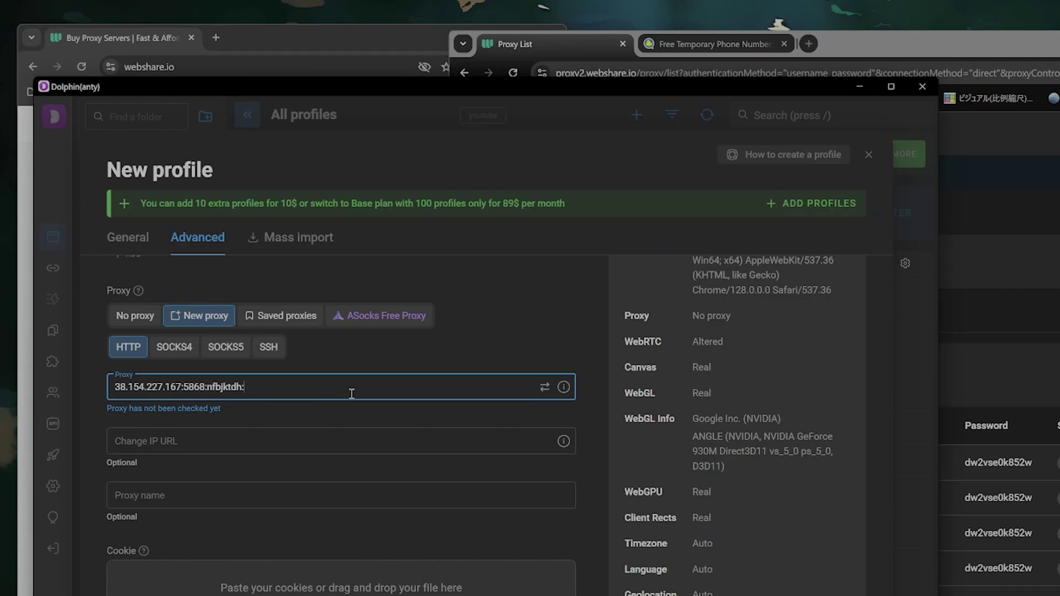
key(ctrl+v)
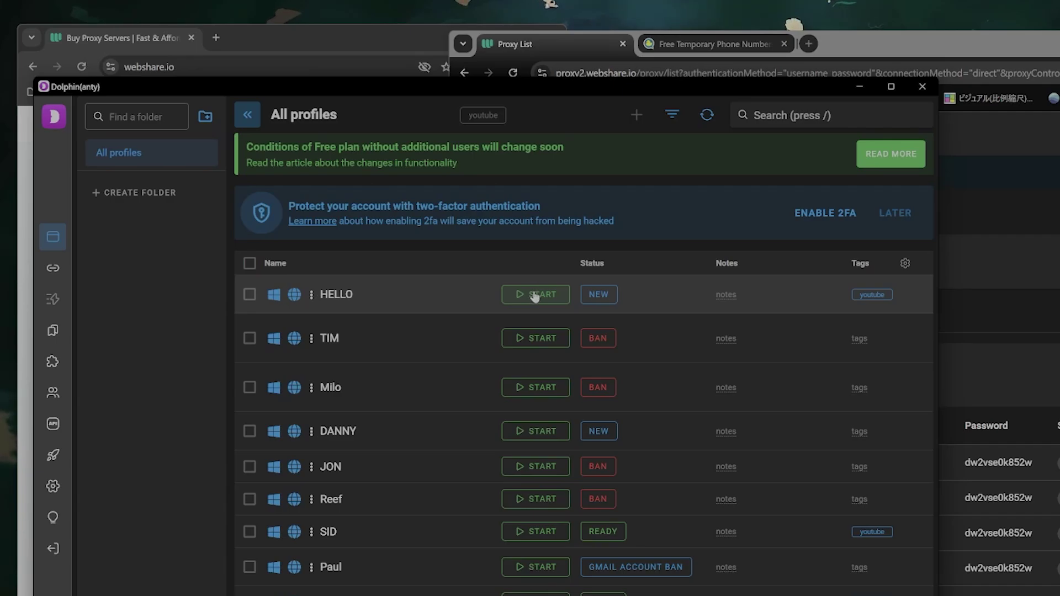
Launch the HELLO profile, then bring the profiles window back forward after it fails.
click(535, 295)
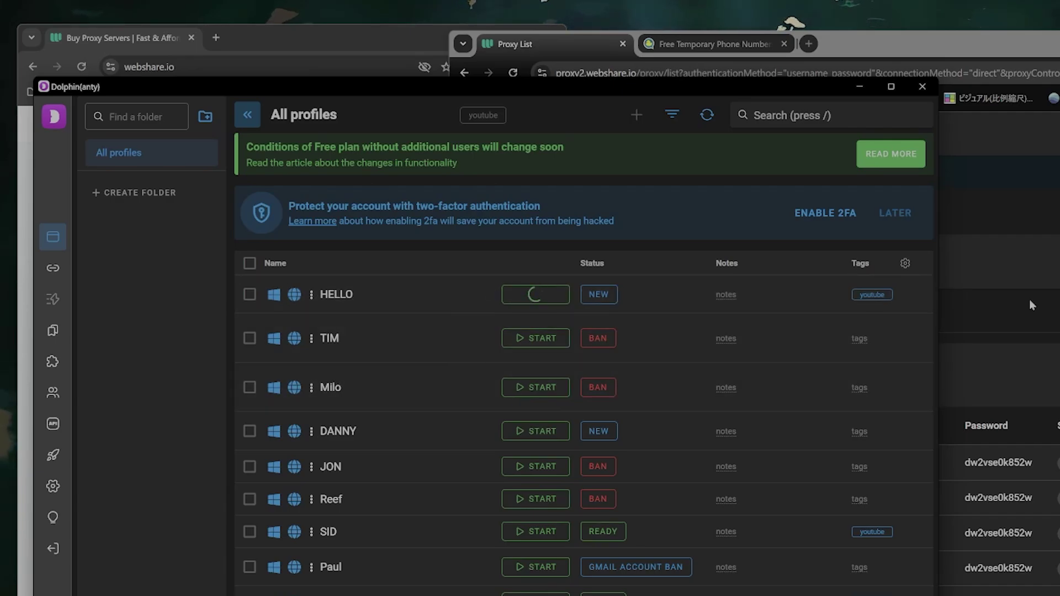
click(972, 486)
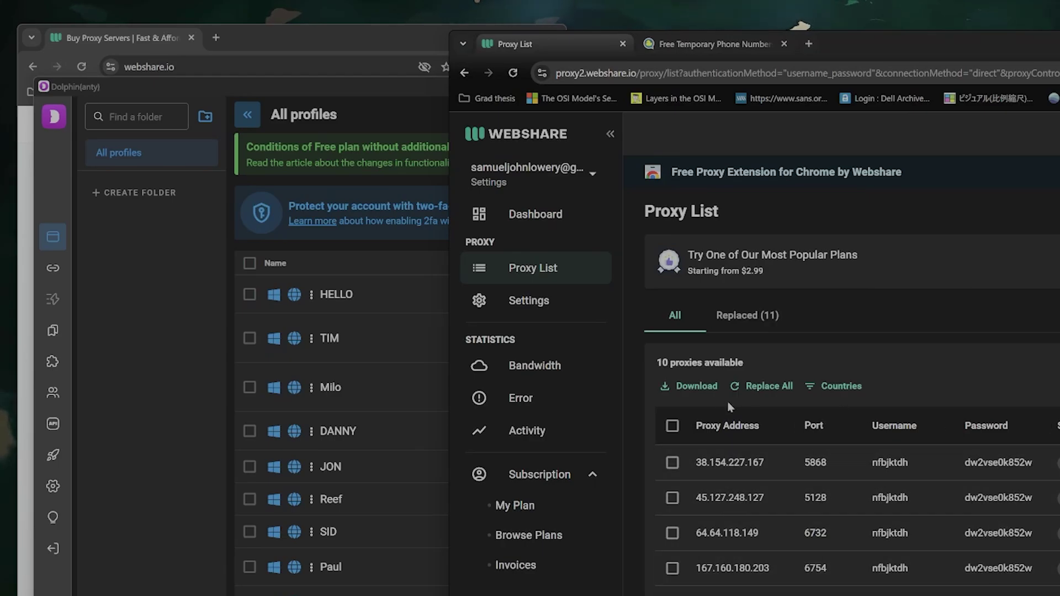
drag(351, 86, 303, 84)
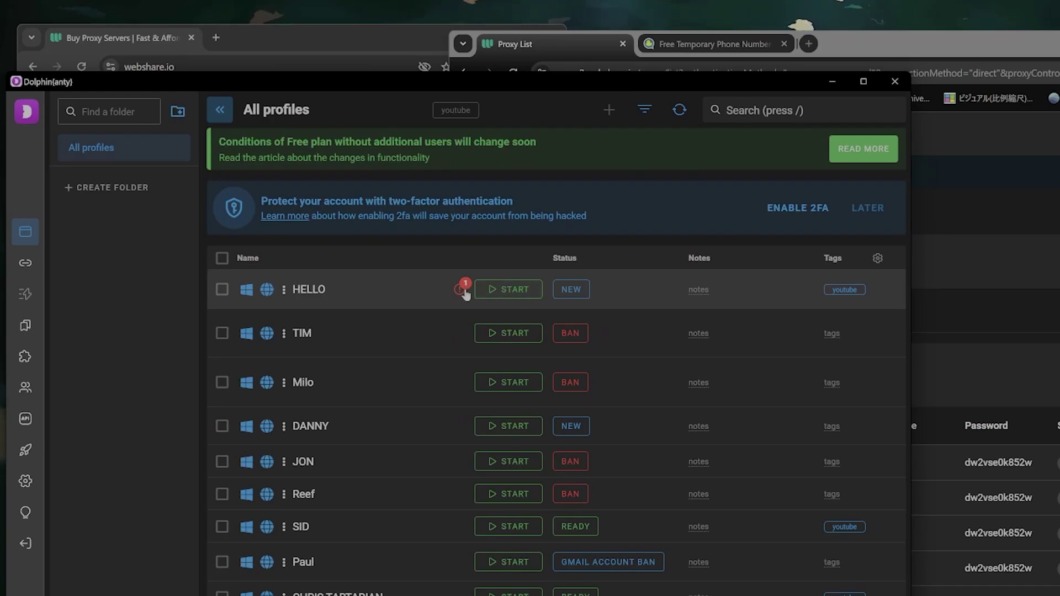
Switch to the Webshare Proxy List and scroll to the top to show proxies' countries and cities.
click(284, 292)
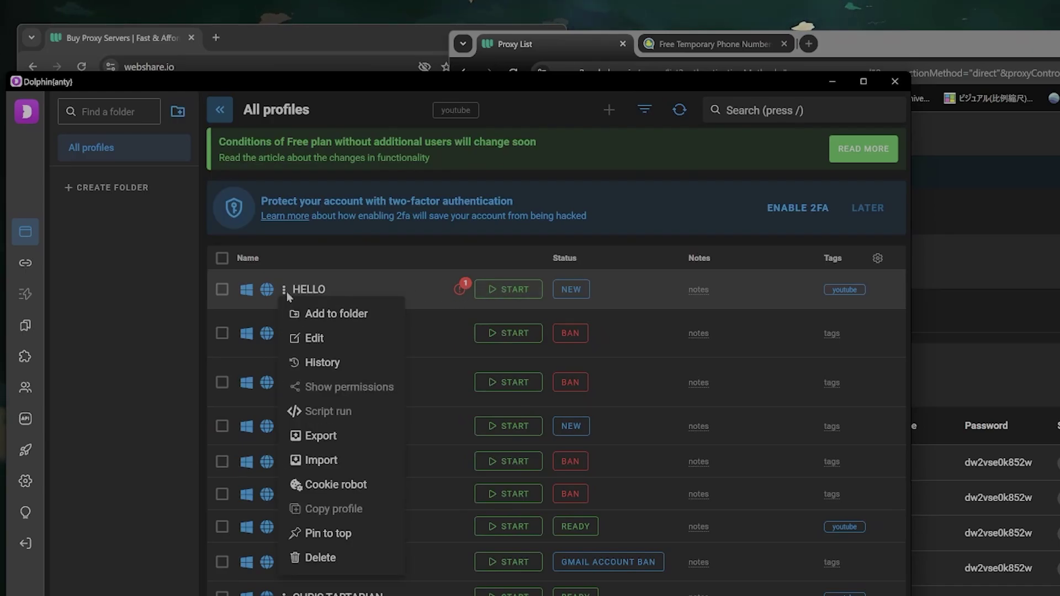
click(988, 498)
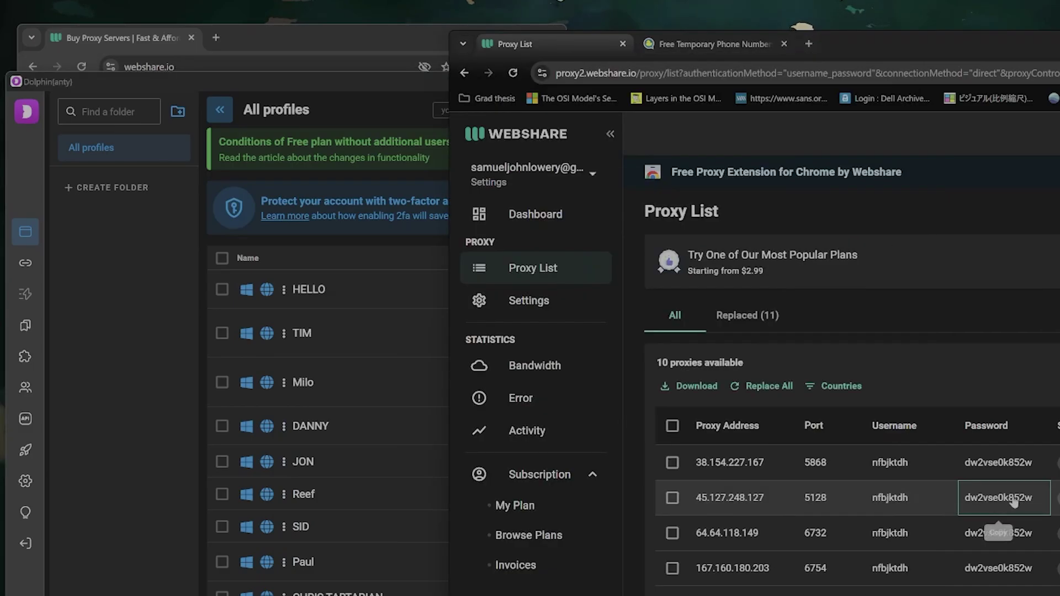
drag(1014, 498, 966, 595)
scroll(936, 288, up, 2)
click(931, 306)
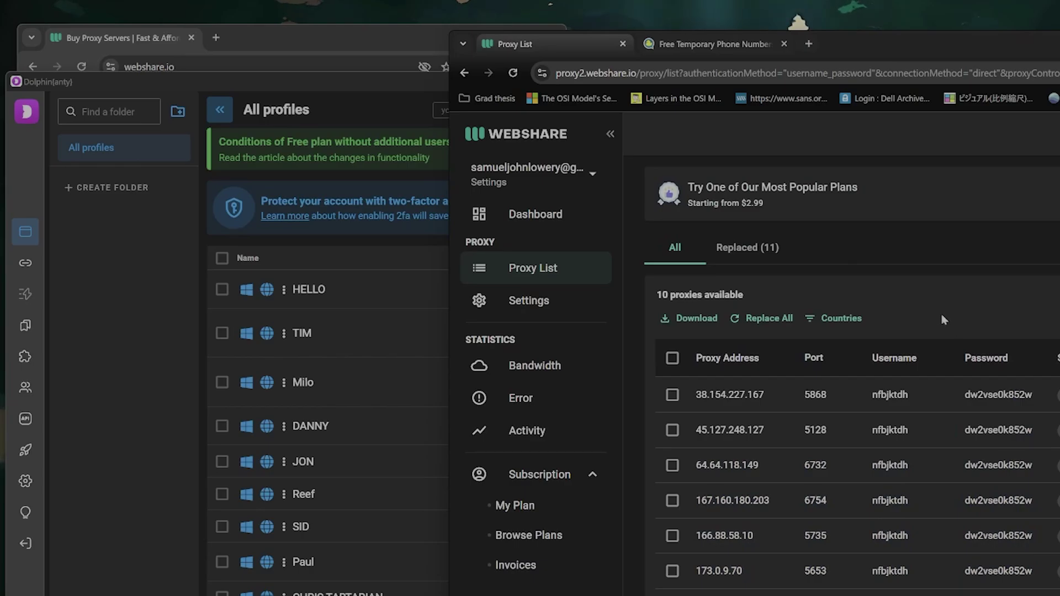
scroll(942, 313, up, 1)
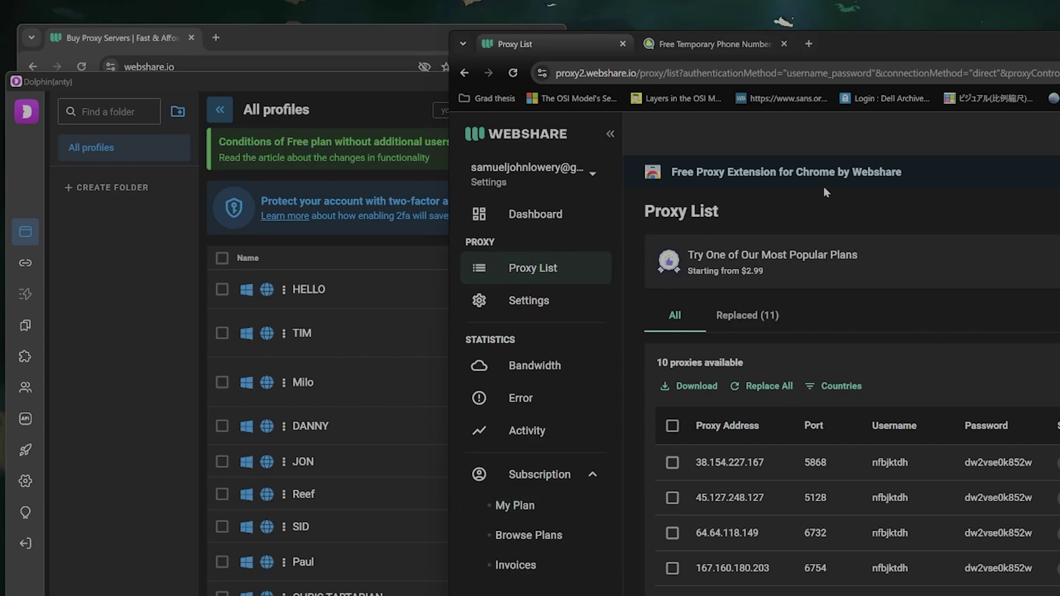
click(382, 87)
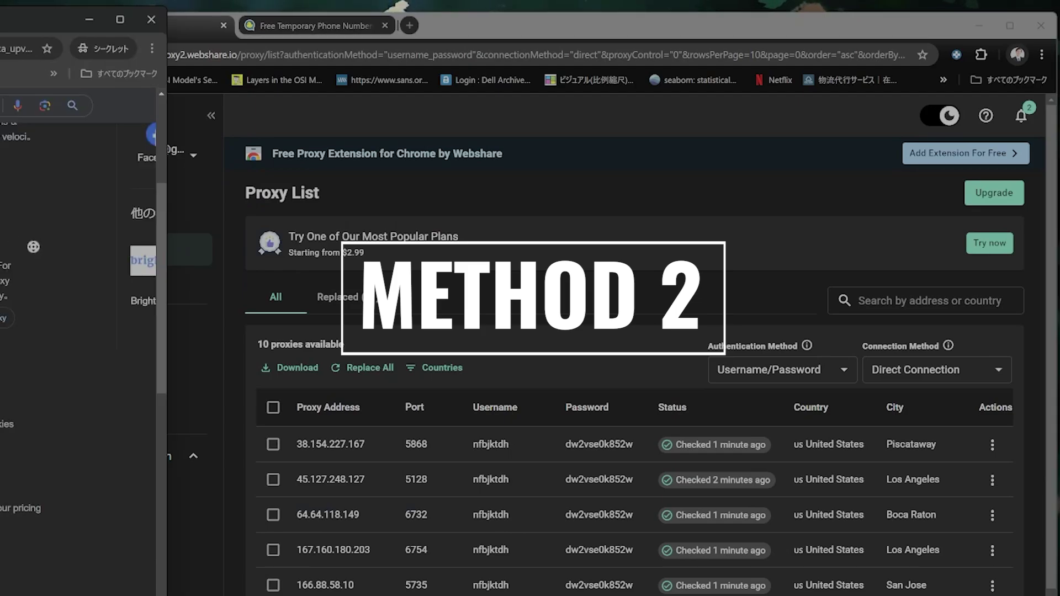
Open the Quackr temporary phone numbers site (quackr.io) in a new tab.
scroll(83, 276, up, 5)
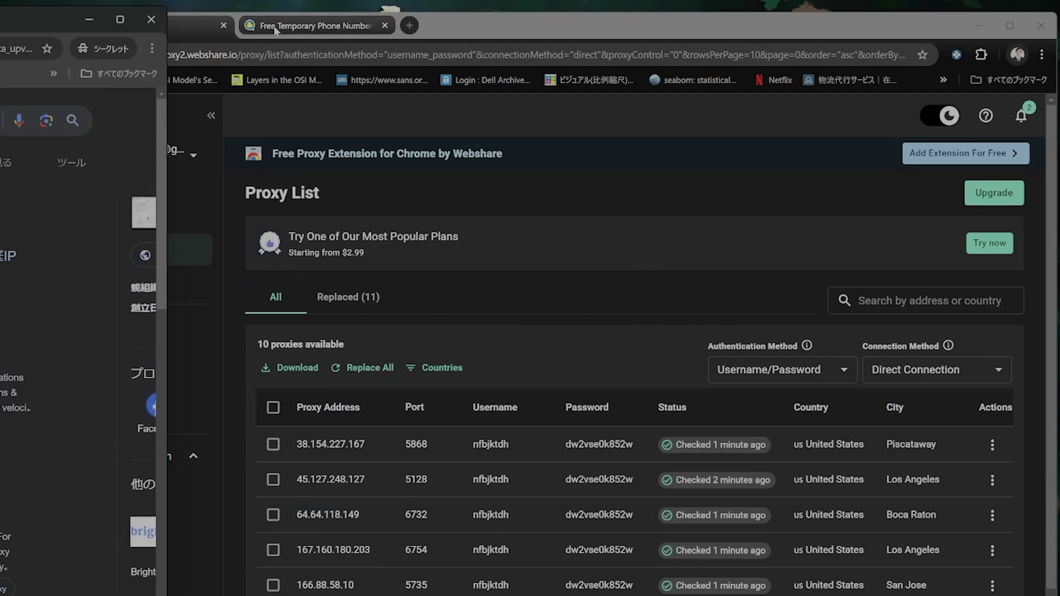
mouse_move(275, 31)
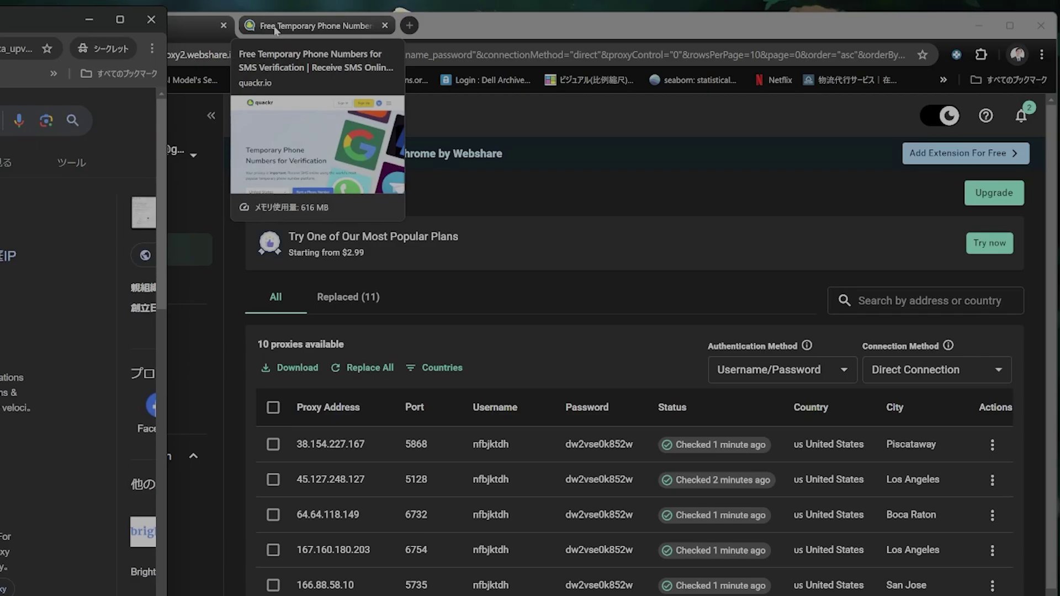
click(275, 29)
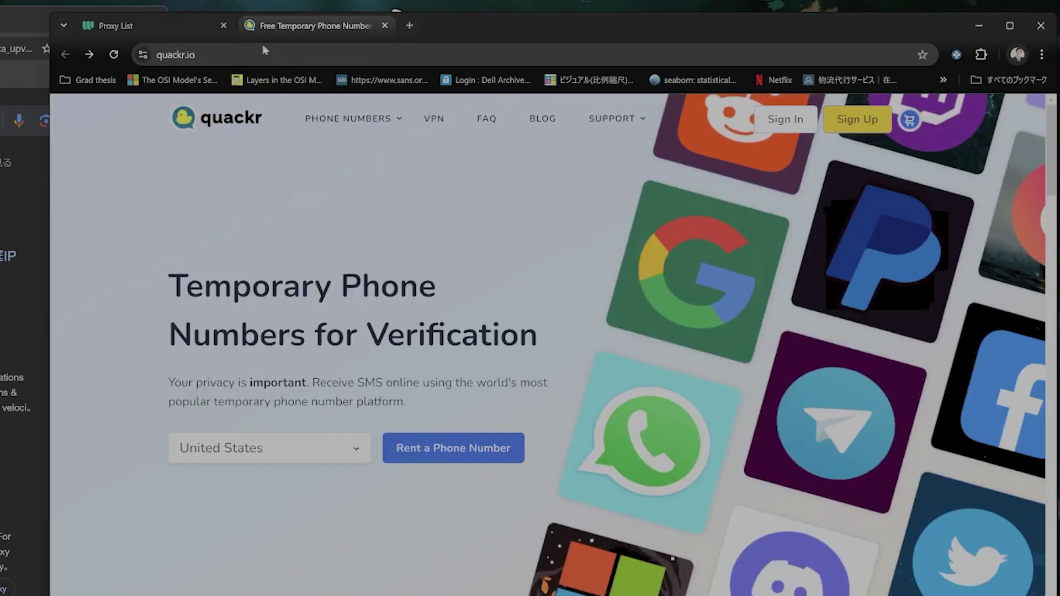
click(269, 55)
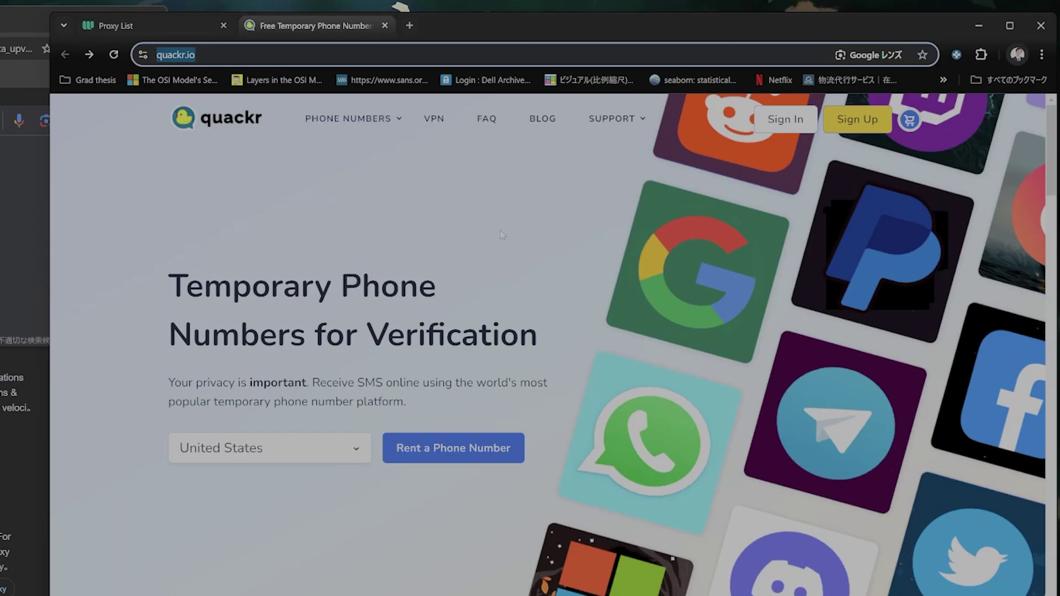
Pick Japan from Quackr's country dropdown on the home page.
scroll(502, 235, down, 5)
scroll(502, 235, up, 3)
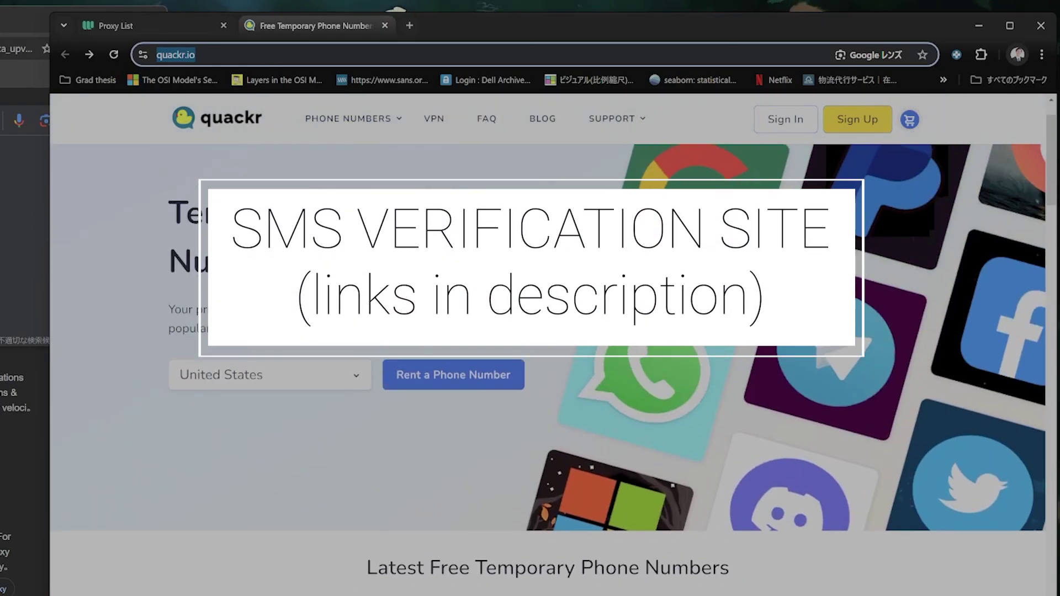
scroll(497, 331, up, 1)
click(269, 448)
scroll(309, 525, down, 5)
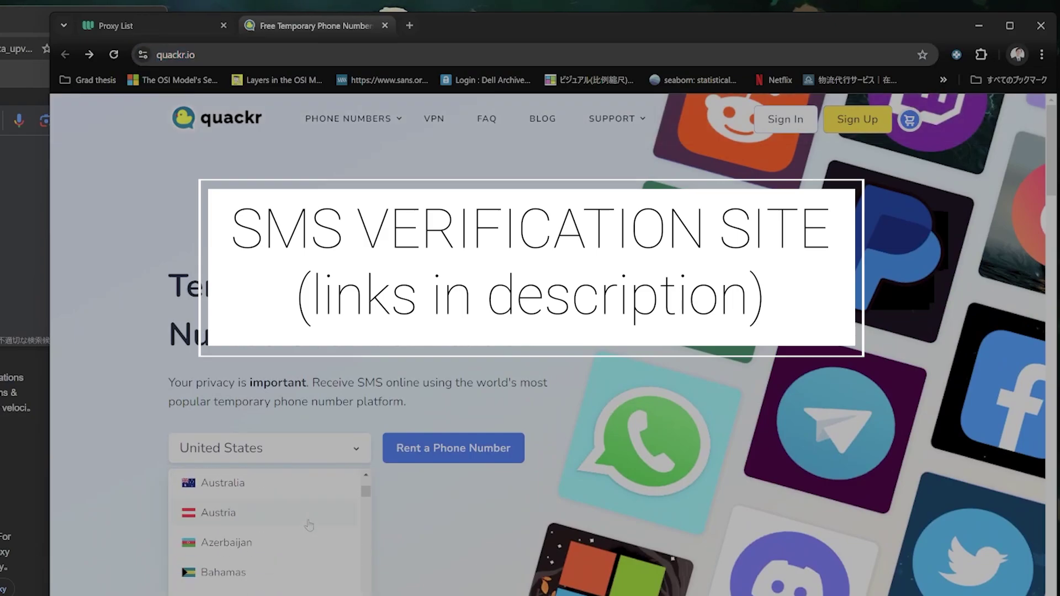
scroll(309, 525, down, 5)
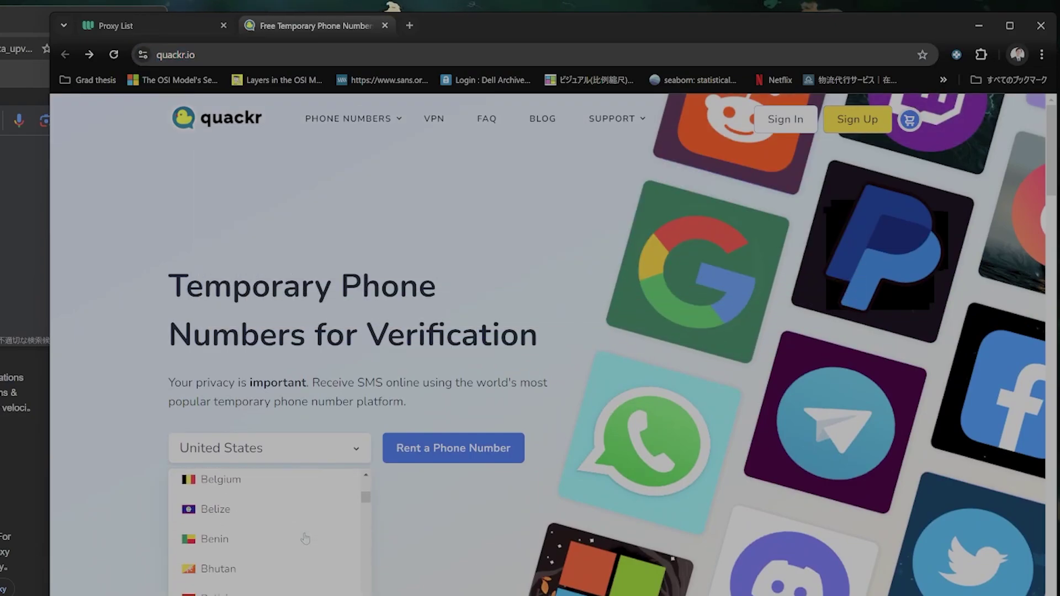
scroll(306, 539, down, 15)
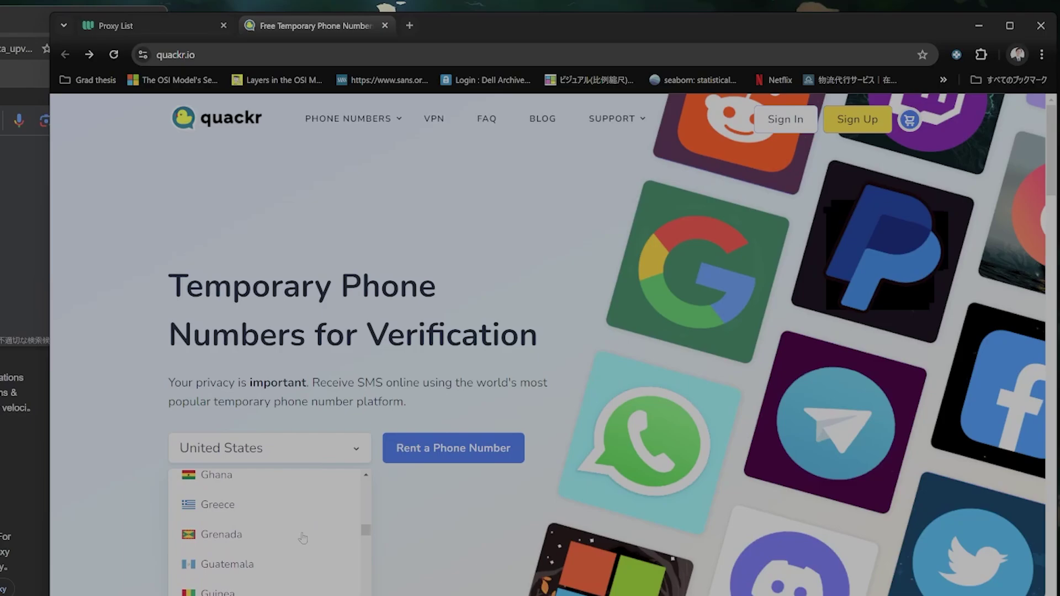
scroll(303, 538, down, 10)
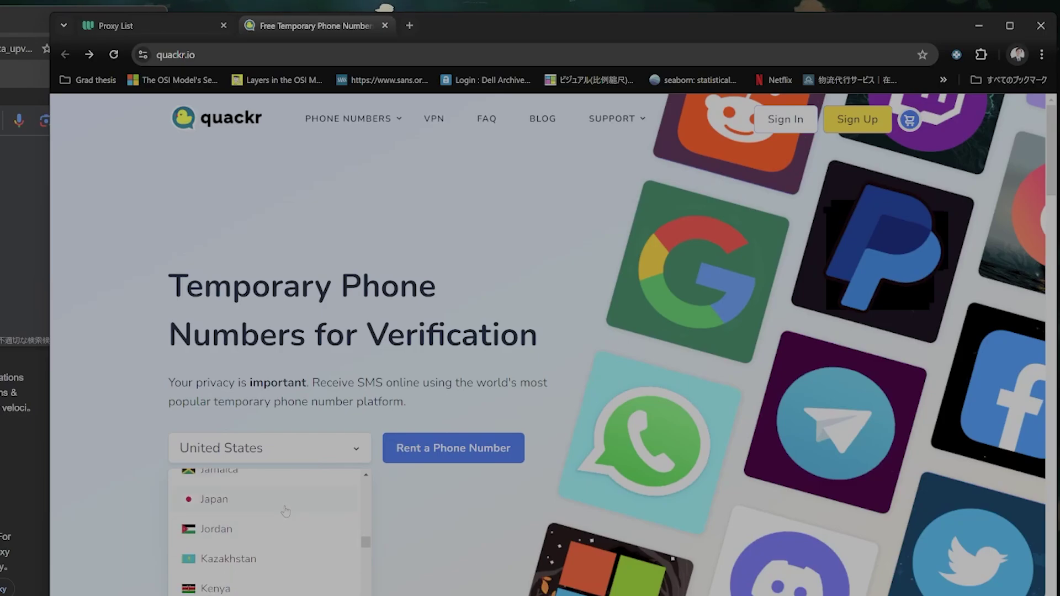
click(286, 499)
scroll(326, 516, down, 5)
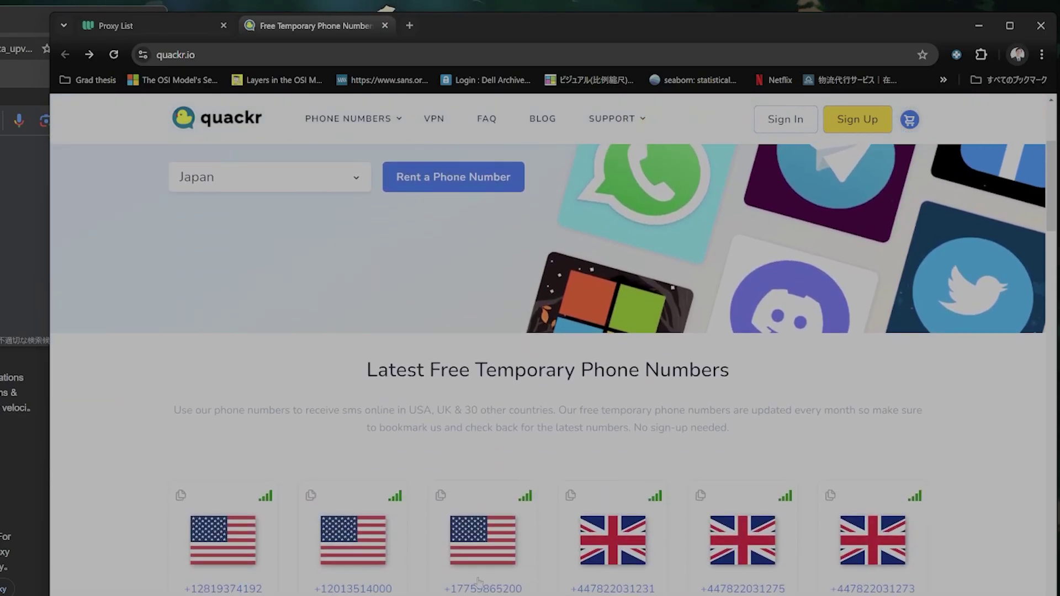
scroll(479, 581, down, 2)
scroll(486, 579, up, 2)
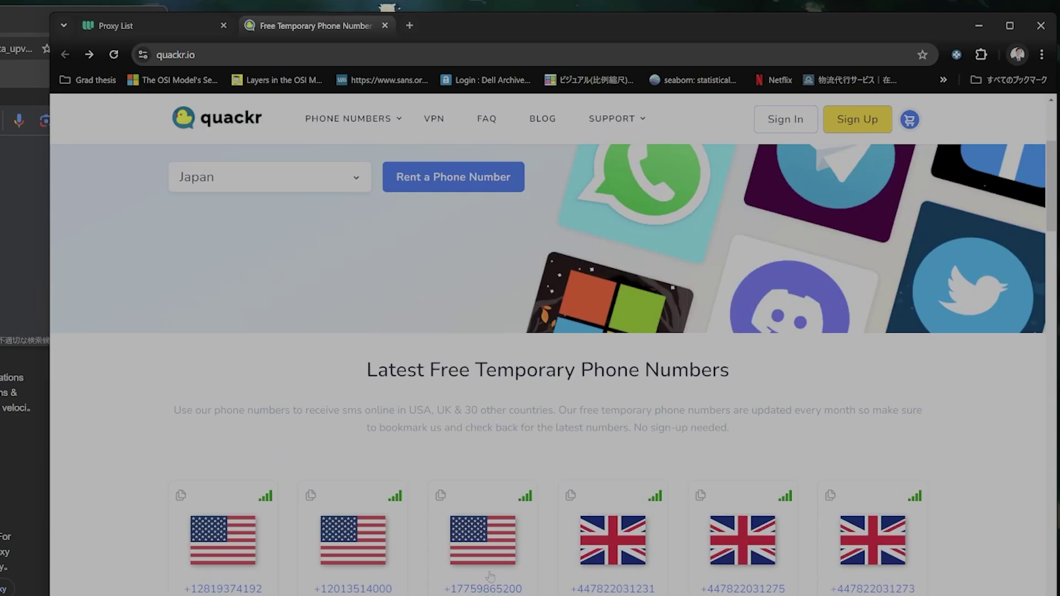
Open the third free US number, select its number, and browse its received SMS, including an Amazon OTP.
click(490, 577)
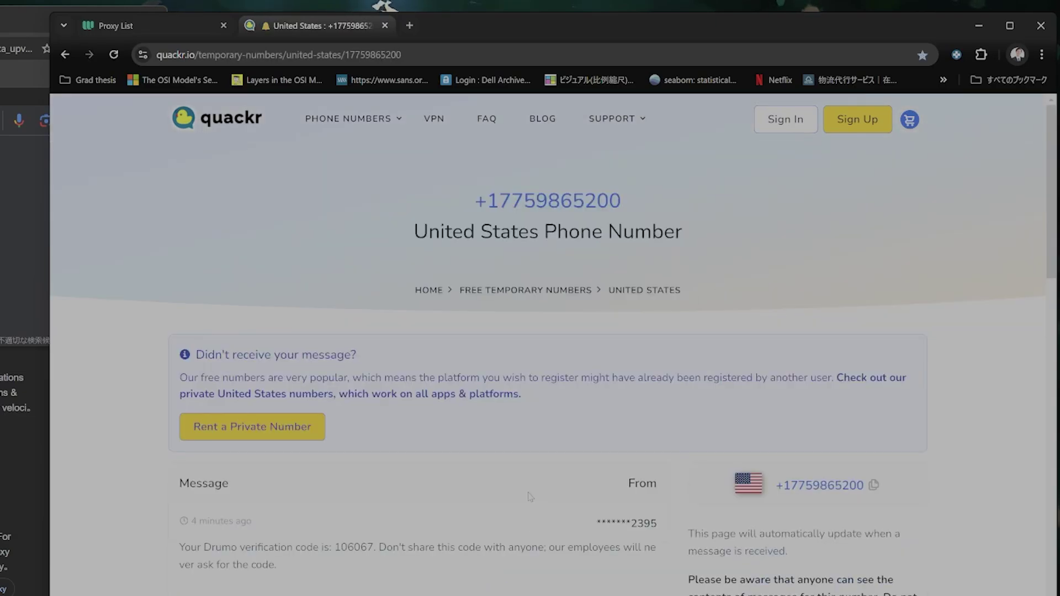
drag(478, 209, 622, 202)
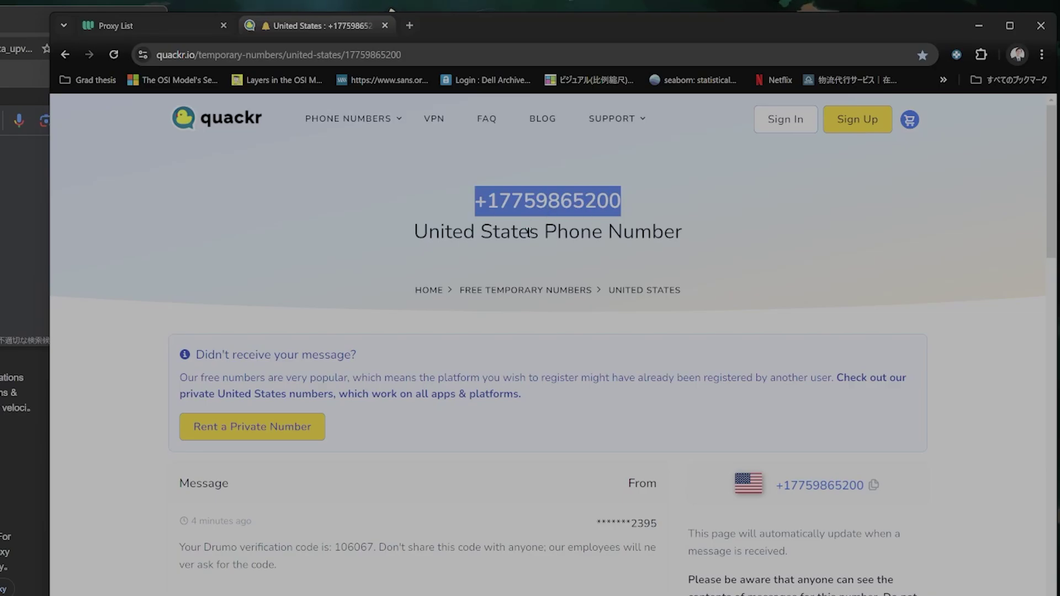
scroll(604, 489, down, 7)
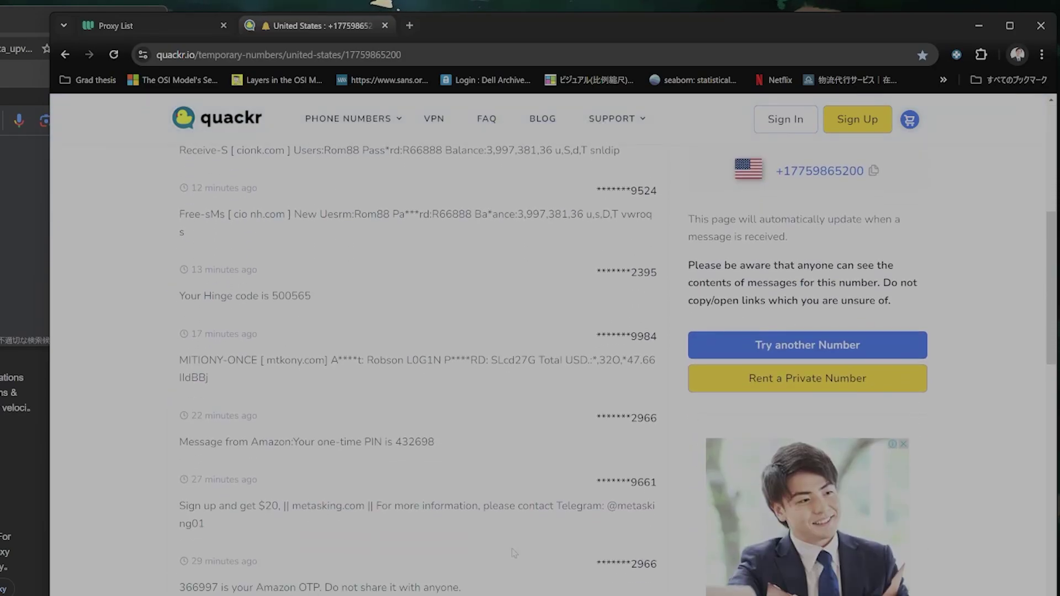
scroll(299, 487, up, 4)
scroll(431, 408, up, 2)
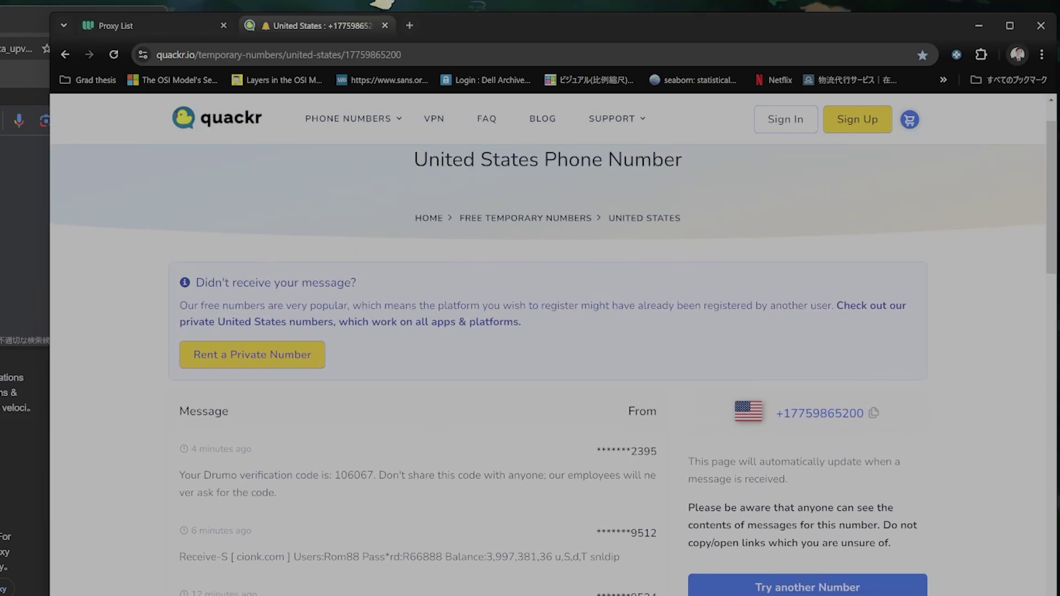
scroll(409, 580, down, 7)
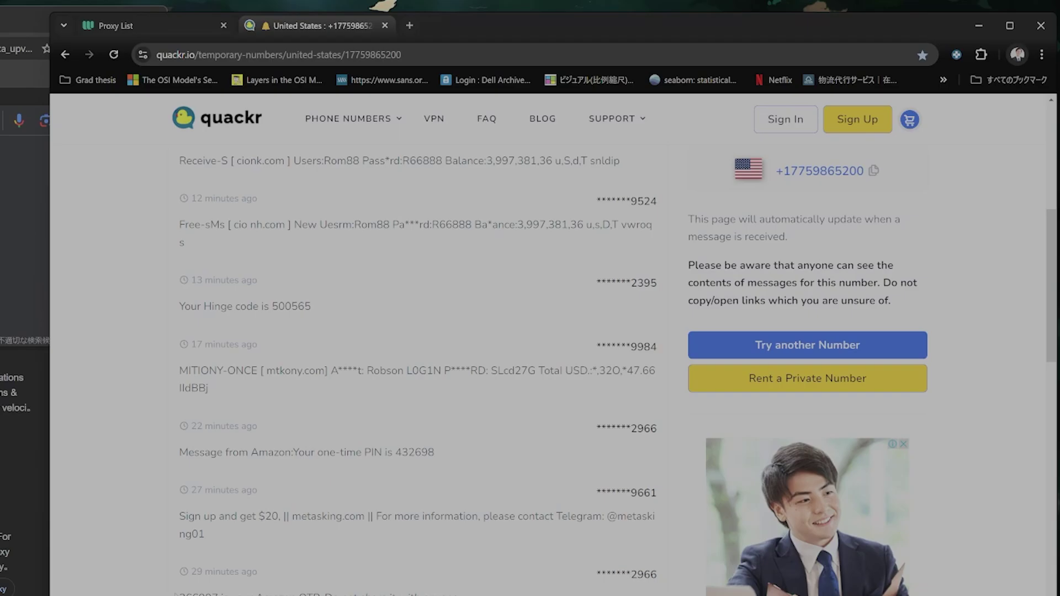
drag(193, 595, 453, 595)
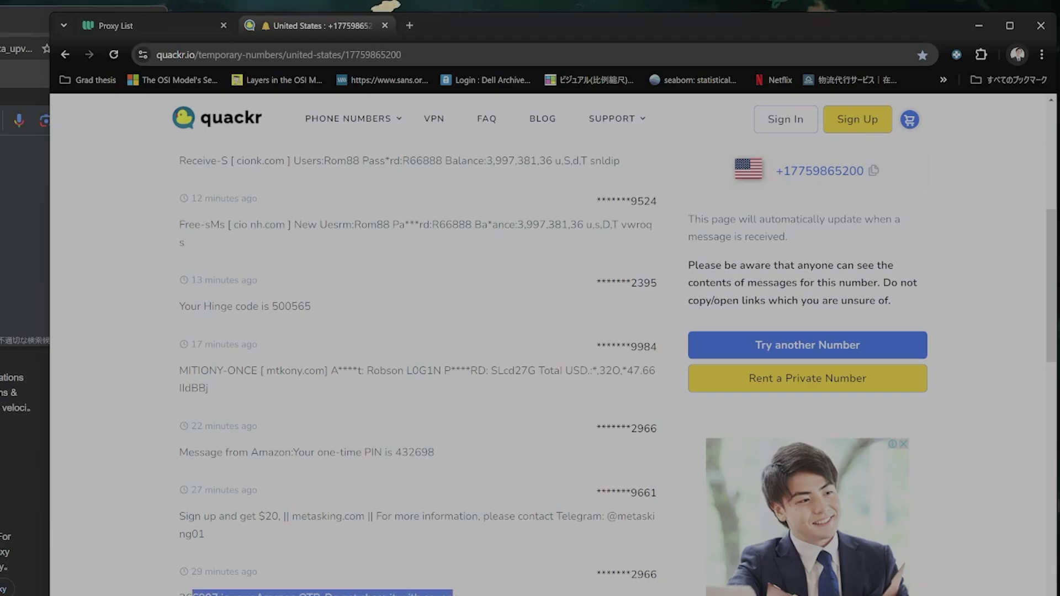
scroll(463, 464, up, 10)
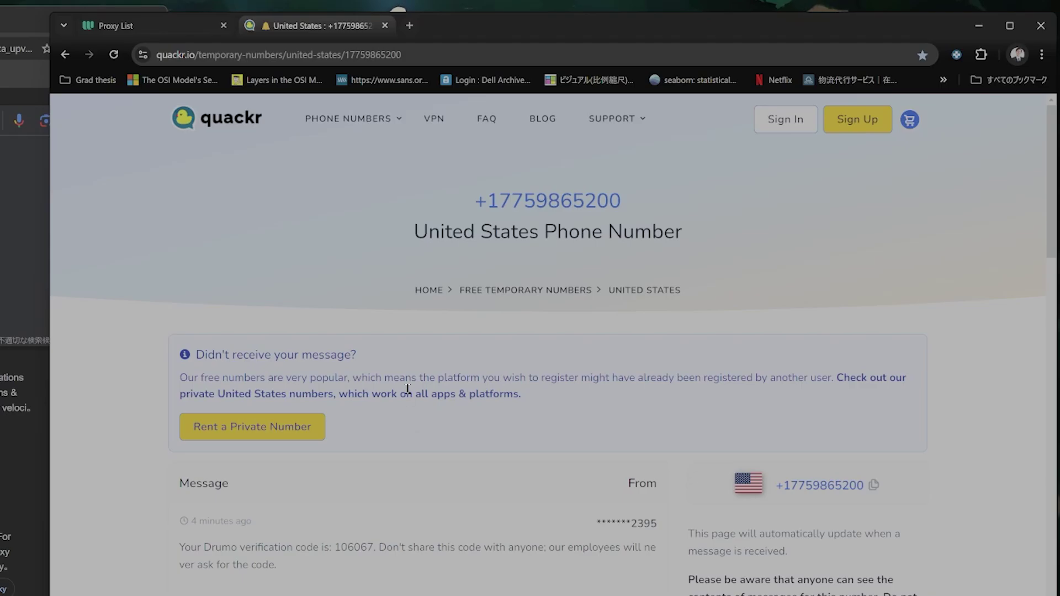
Go back to Quackr's home page via its logo, browse the free number grid, then switch to the recording window.
click(233, 132)
scroll(485, 471, down, 10)
scroll(485, 471, up, 4)
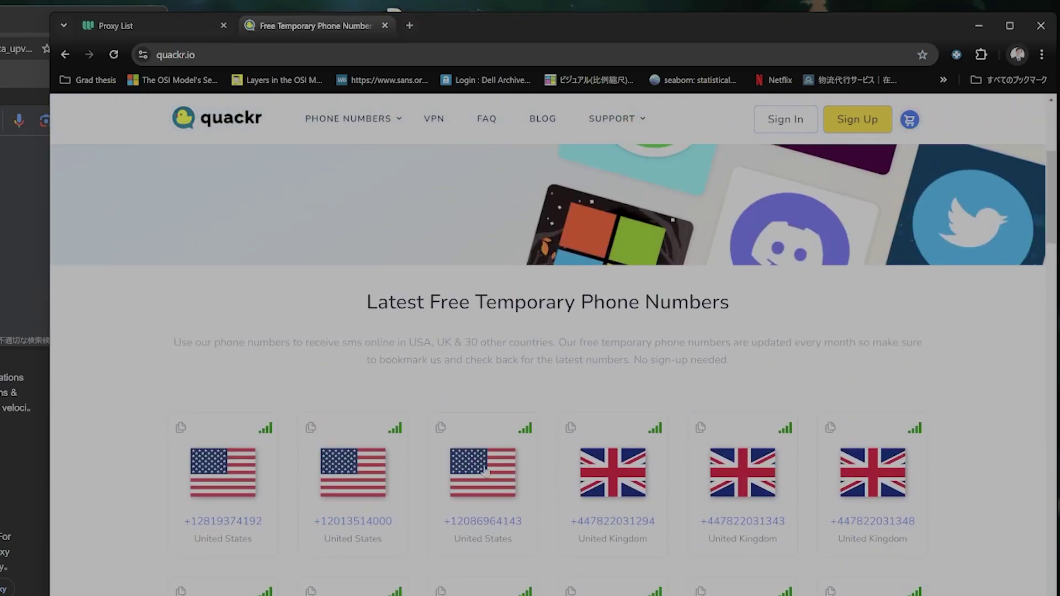
scroll(569, 500, down, 10)
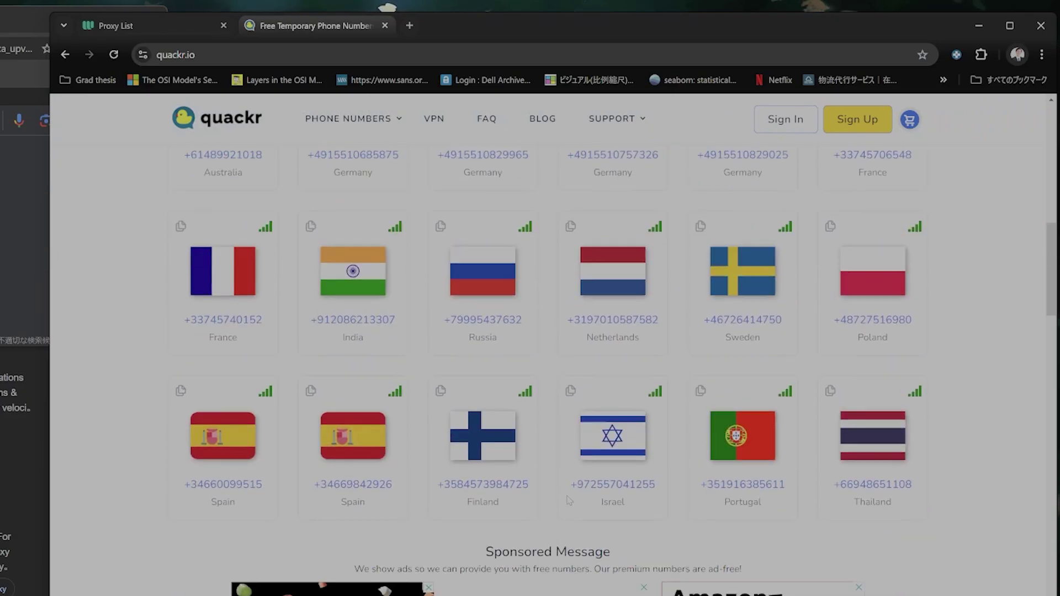
scroll(569, 501, up, 12)
scroll(298, 509, down, 3)
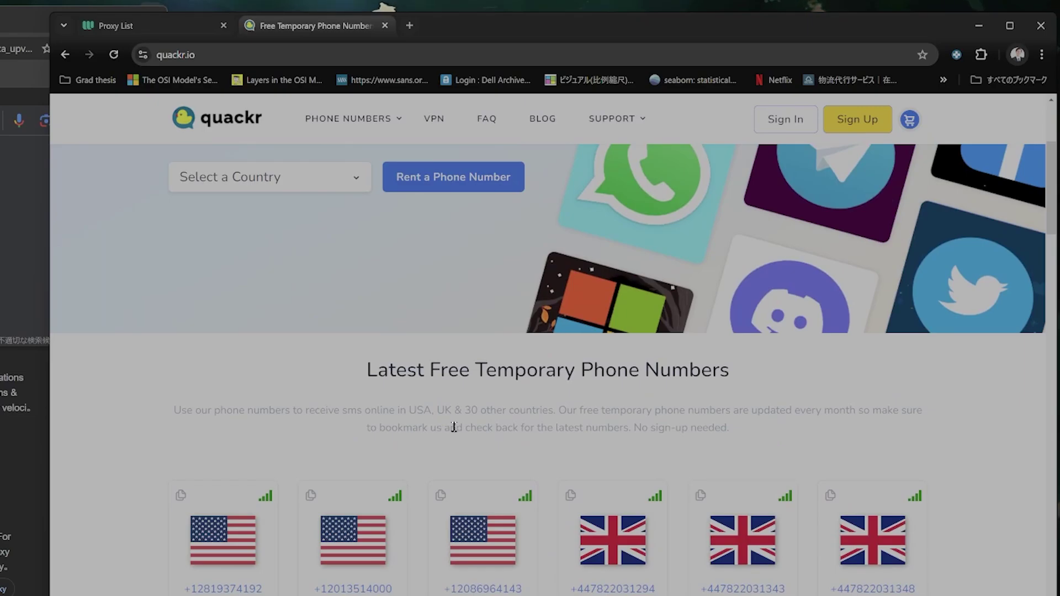
scroll(461, 438, down, 2)
scroll(420, 409, up, 6)
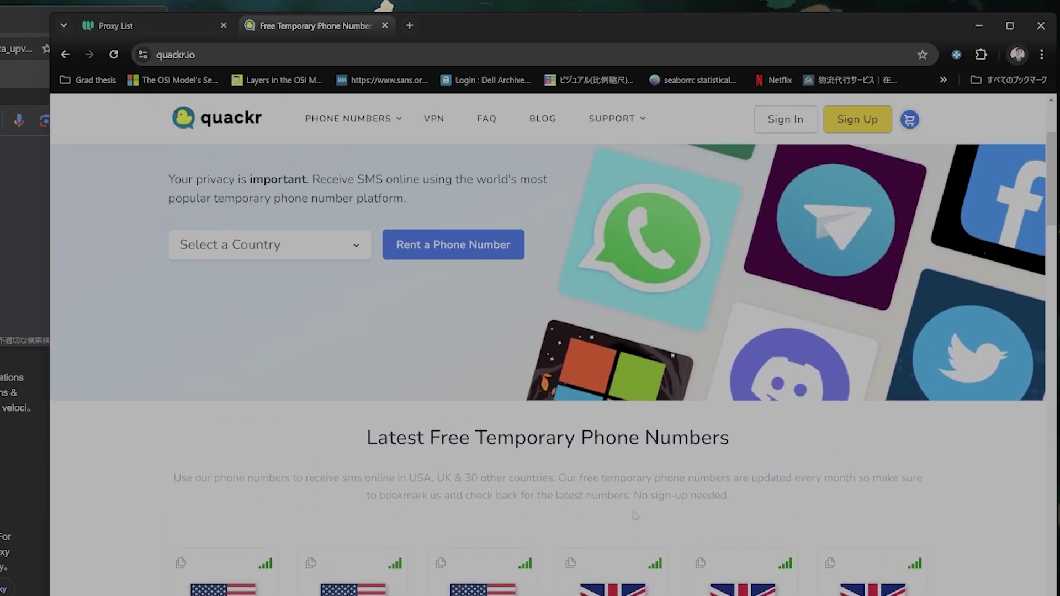
scroll(407, 401, down, 8)
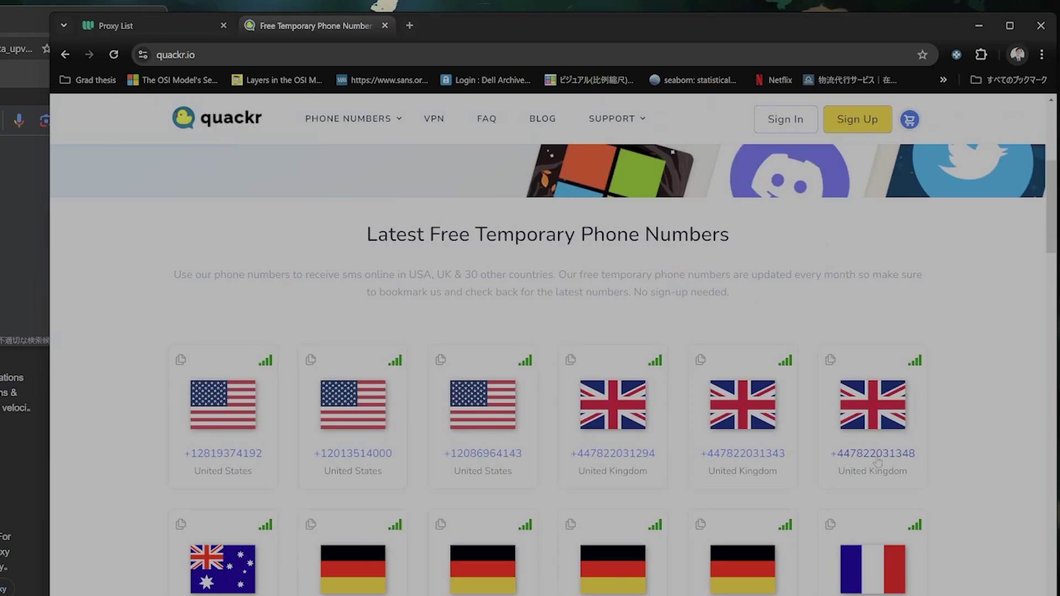
scroll(773, 480, down, 3)
scroll(772, 486, down, 4)
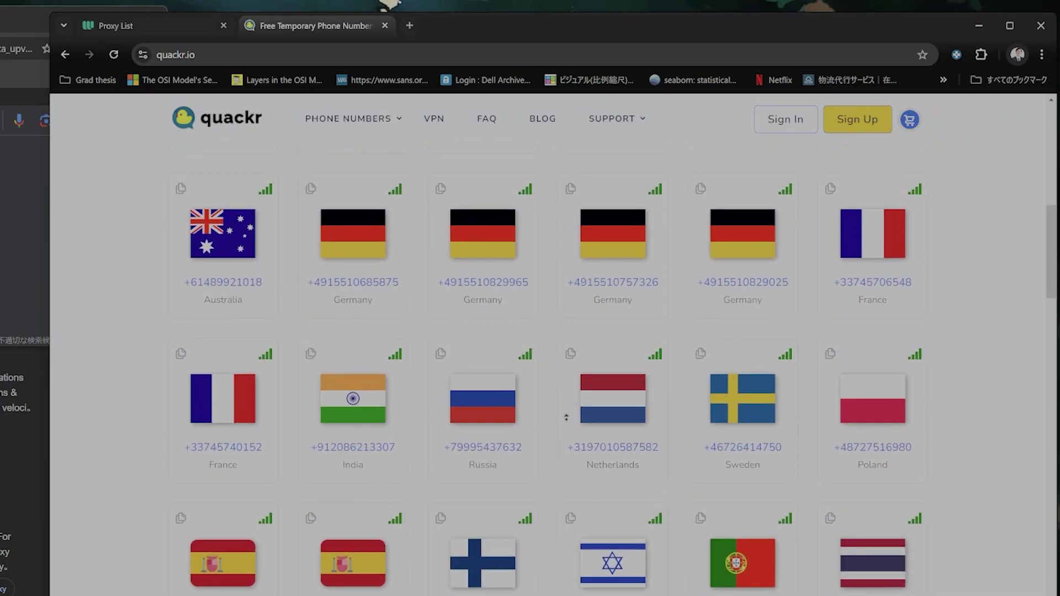
scroll(552, 354, up, 7)
scroll(551, 354, up, 5)
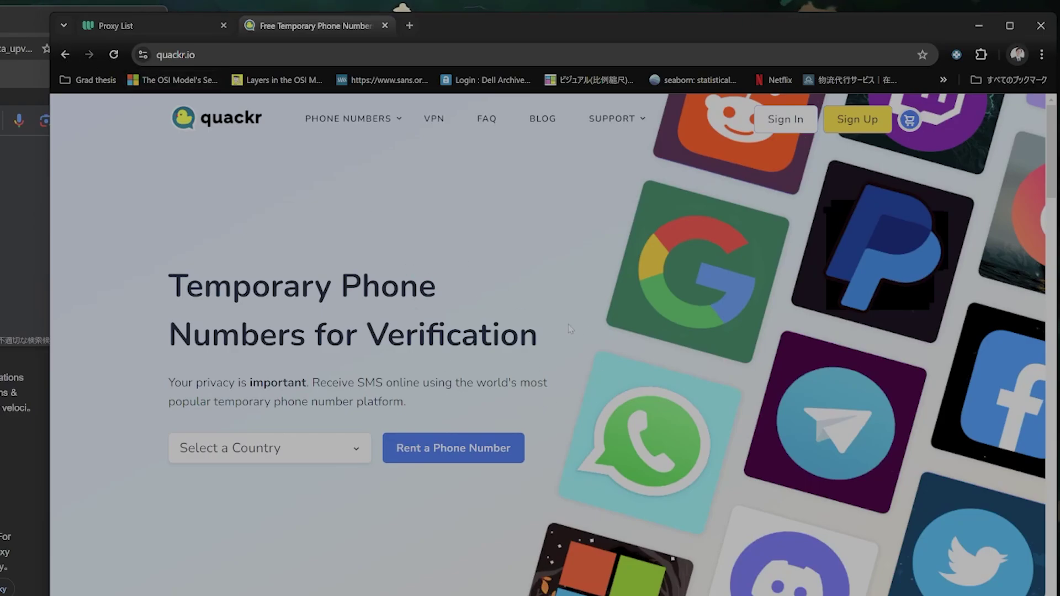
scroll(547, 386, down, 1)
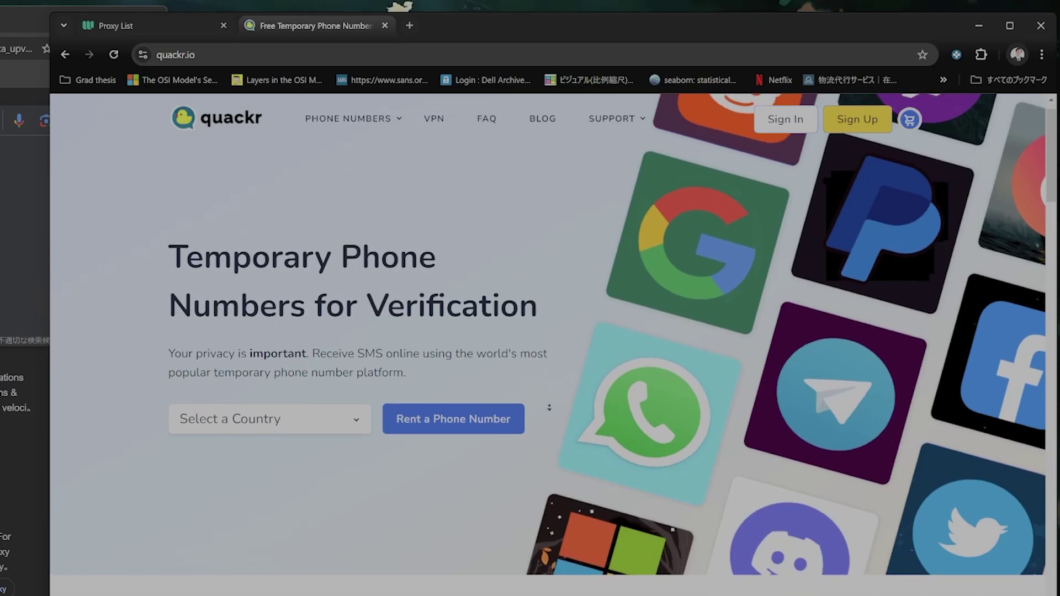
scroll(395, 445, up, 1)
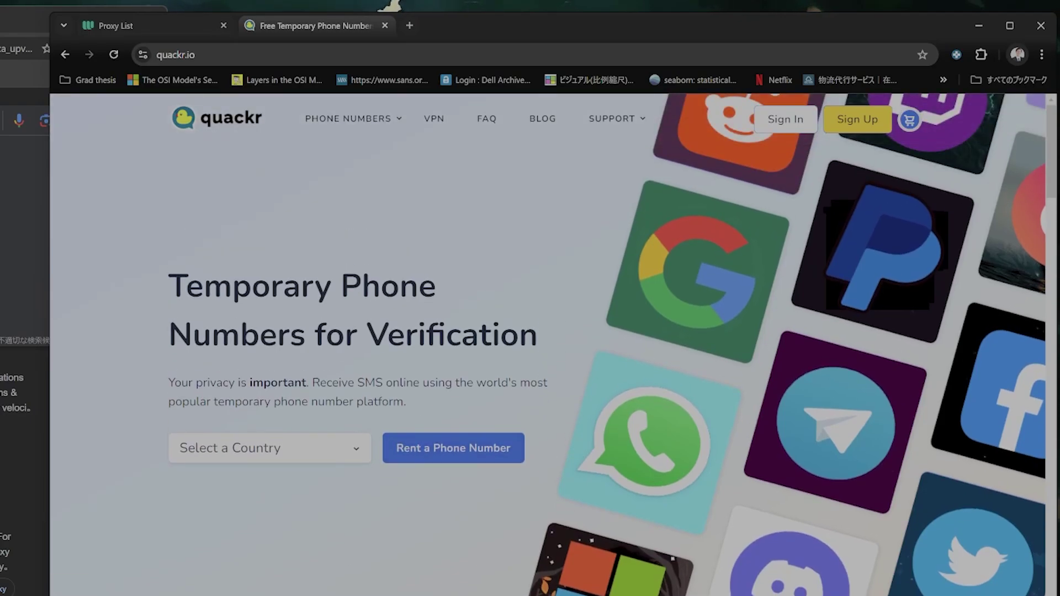
key(alt+Tab)
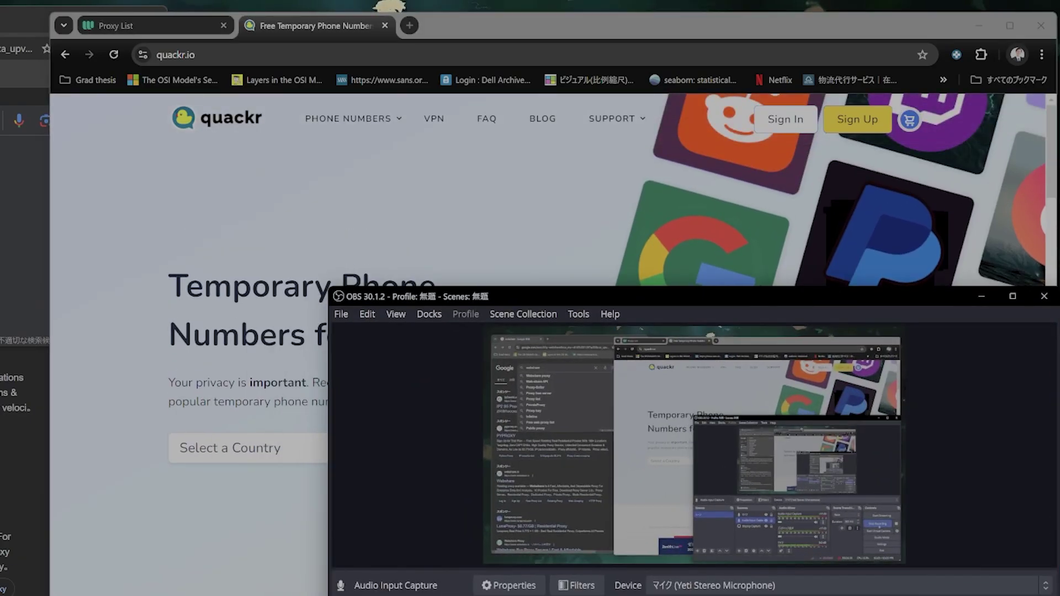